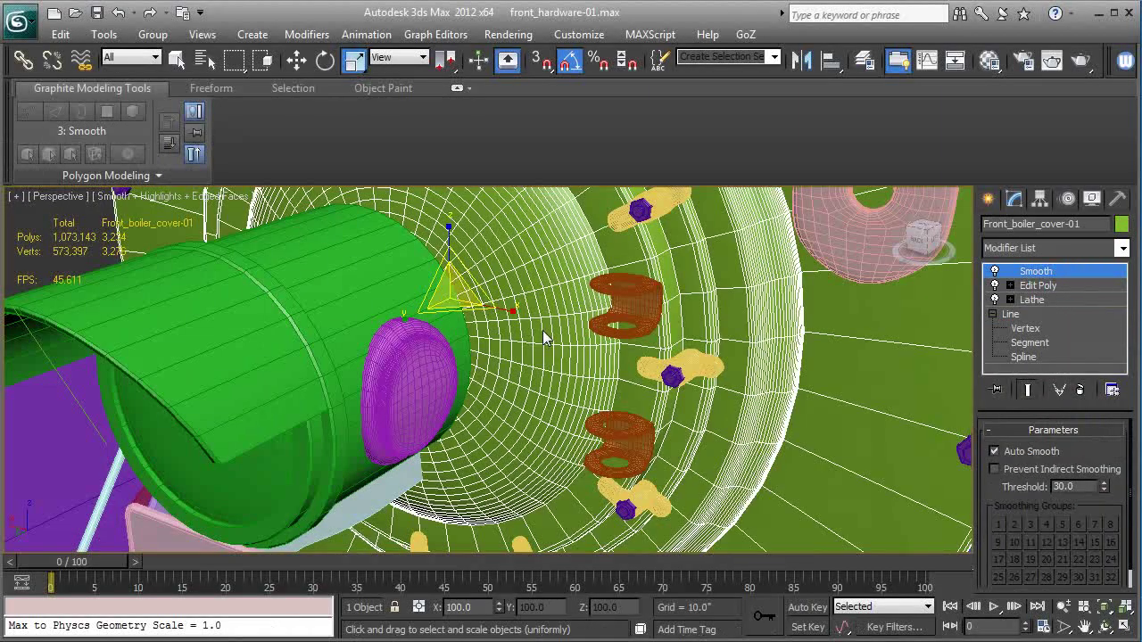
# Isolate the front boiler cover together with the two brown hinge brackets beside its dome.
pyautogui.keyDown('ctrl'); pyautogui.click(622, 331); pyautogui.keyUp('ctrl')
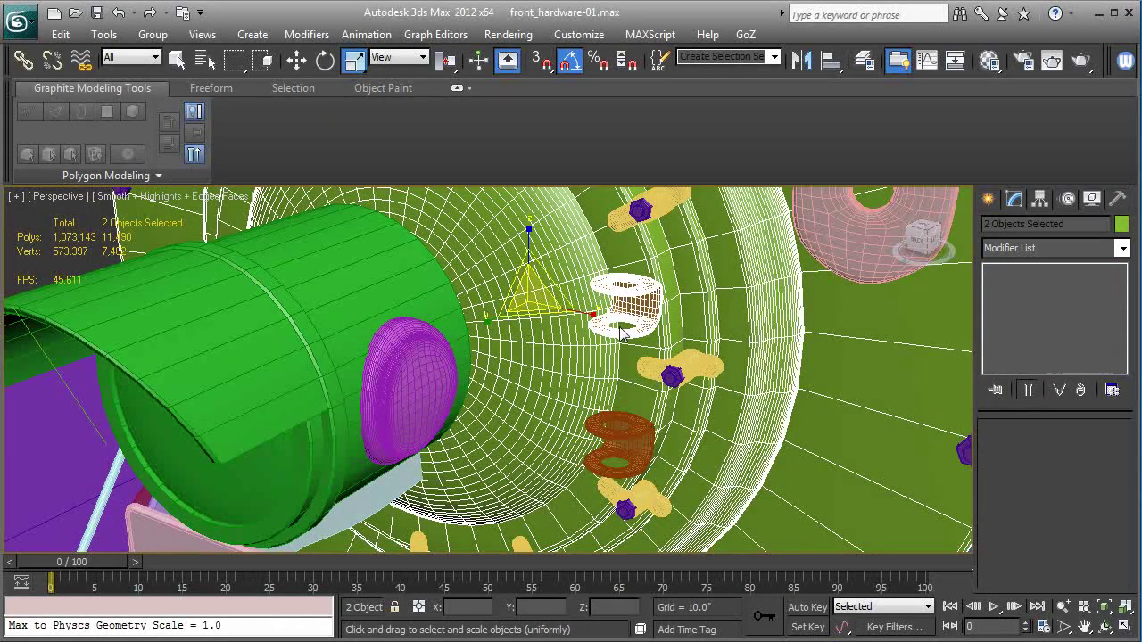
pyautogui.keyDown('ctrl'); pyautogui.click(624, 444); pyautogui.keyUp('ctrl')
pyautogui.hotkey('alt', 'q')
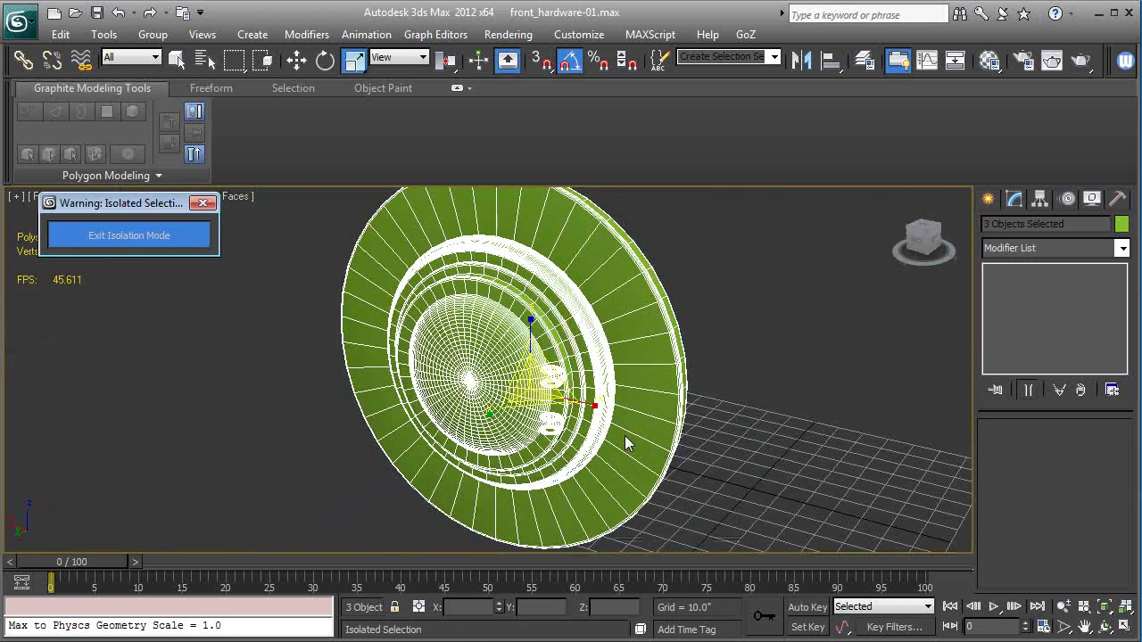
pyautogui.press('f')
pyautogui.press('z')
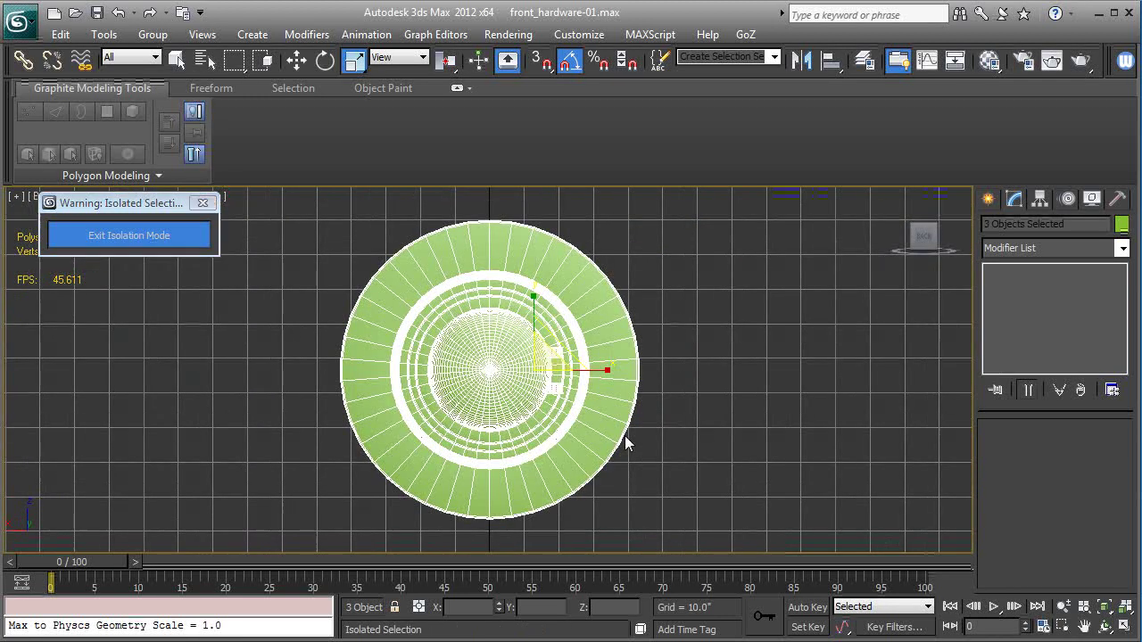
# Draw a standard Plane about 2.46" long and 15.14" wide from the upper hinge bracket toward the middle of the boiler cover.
pyautogui.click(714, 374)
pyautogui.scroll(5, 715, 372)
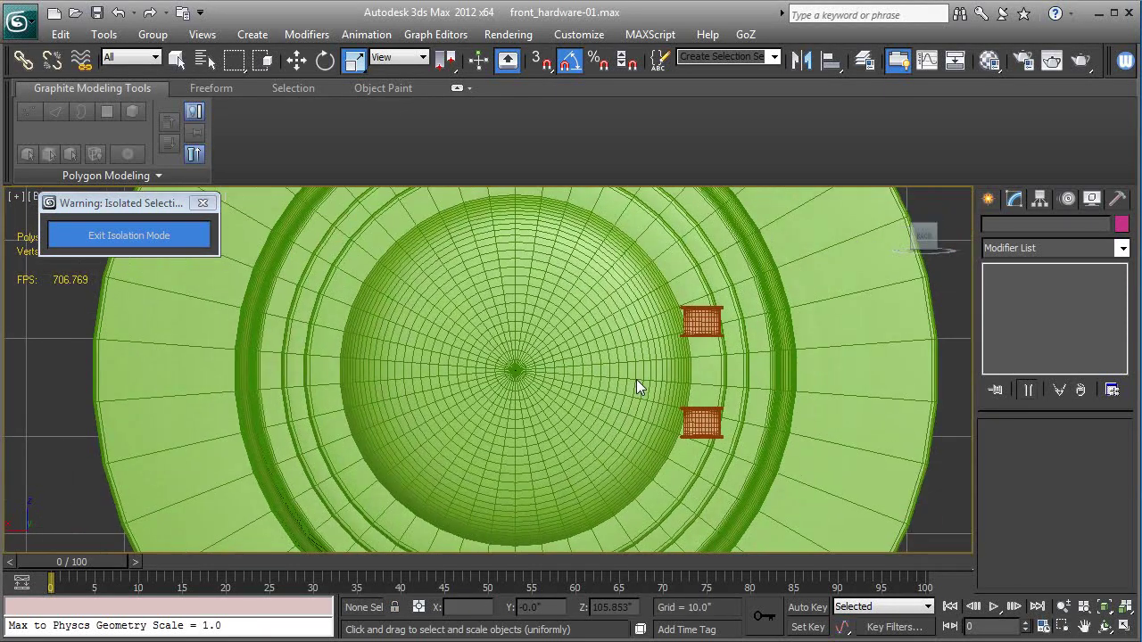
pyautogui.click(988, 198)
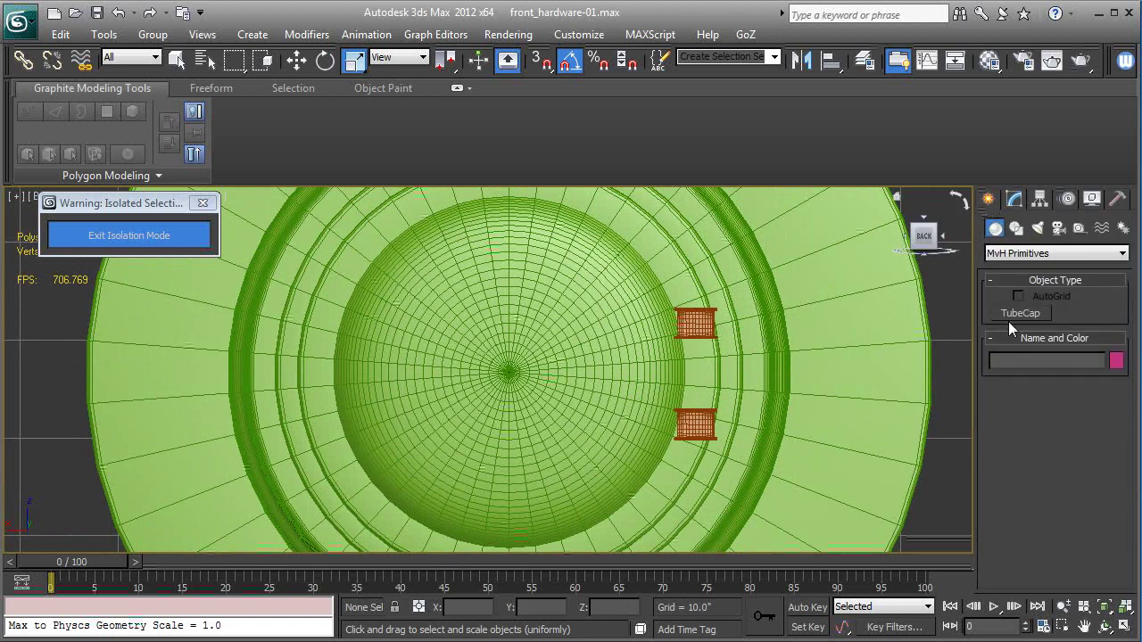
pyautogui.click(1014, 254)
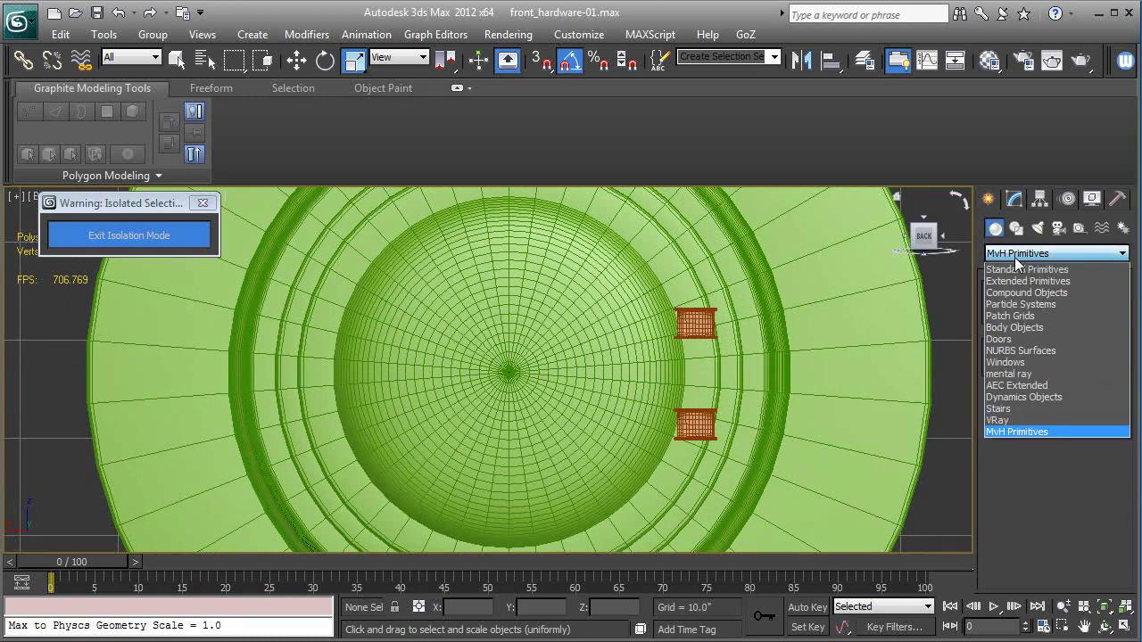
pyautogui.click(1021, 268)
pyautogui.click(1100, 389)
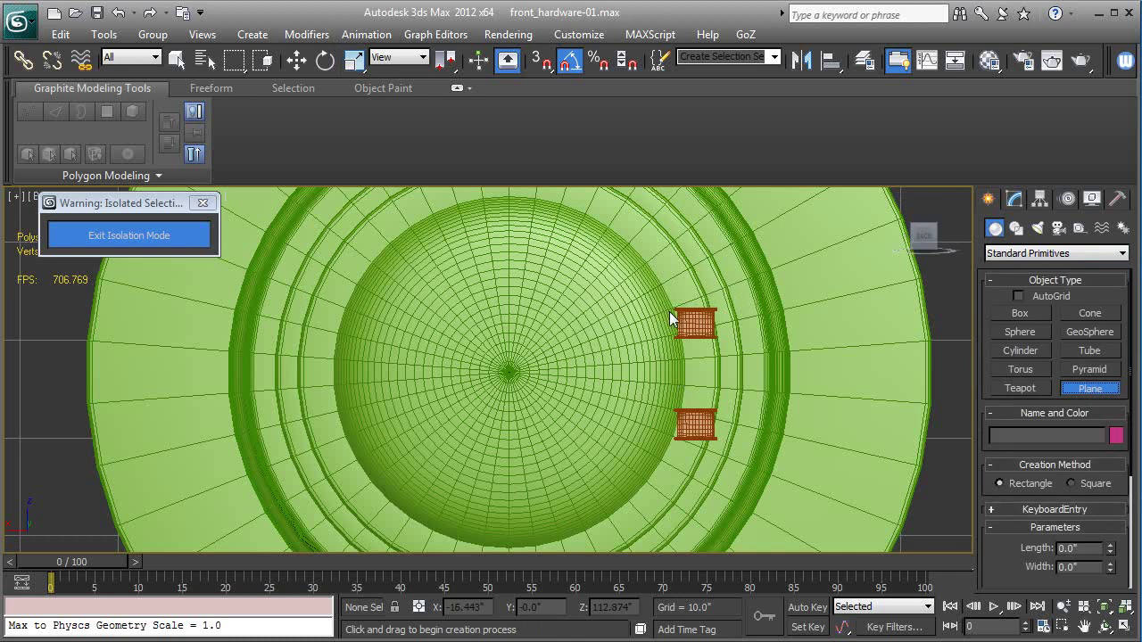
pyautogui.scroll(4, 674, 319)
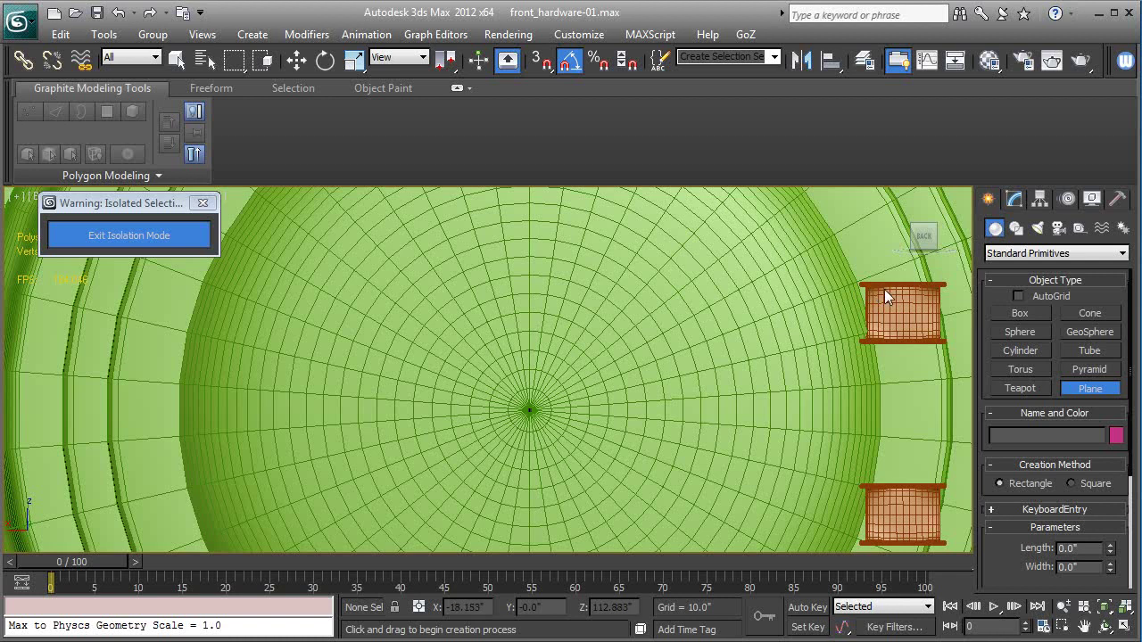
pyautogui.moveTo(892, 289); pyautogui.dragTo(596, 336)
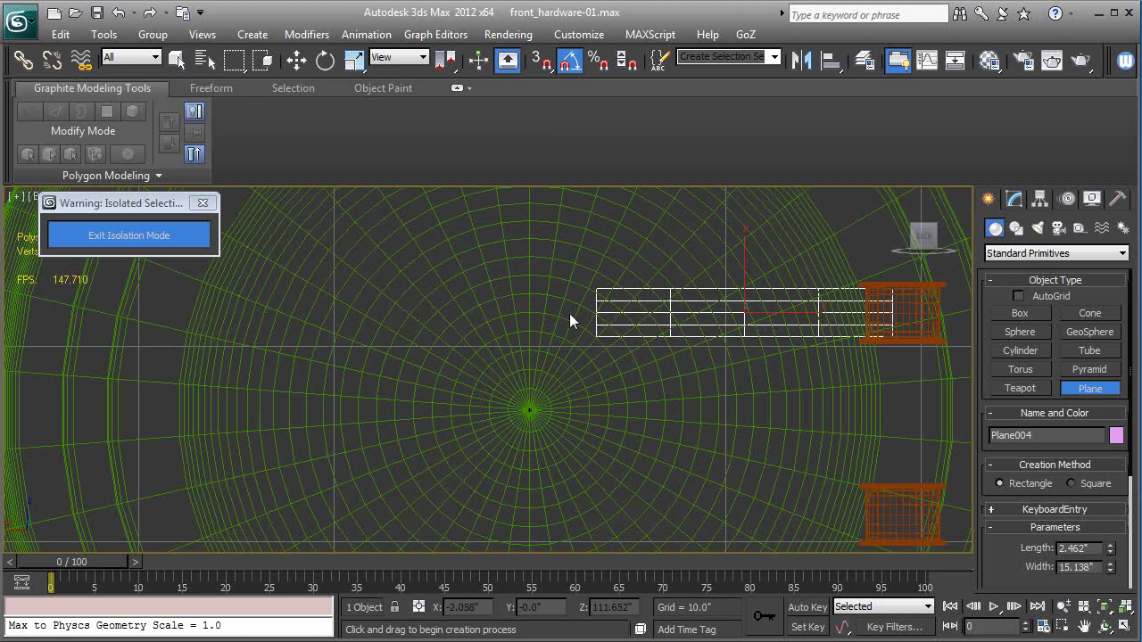
pyautogui.click(1083, 390)
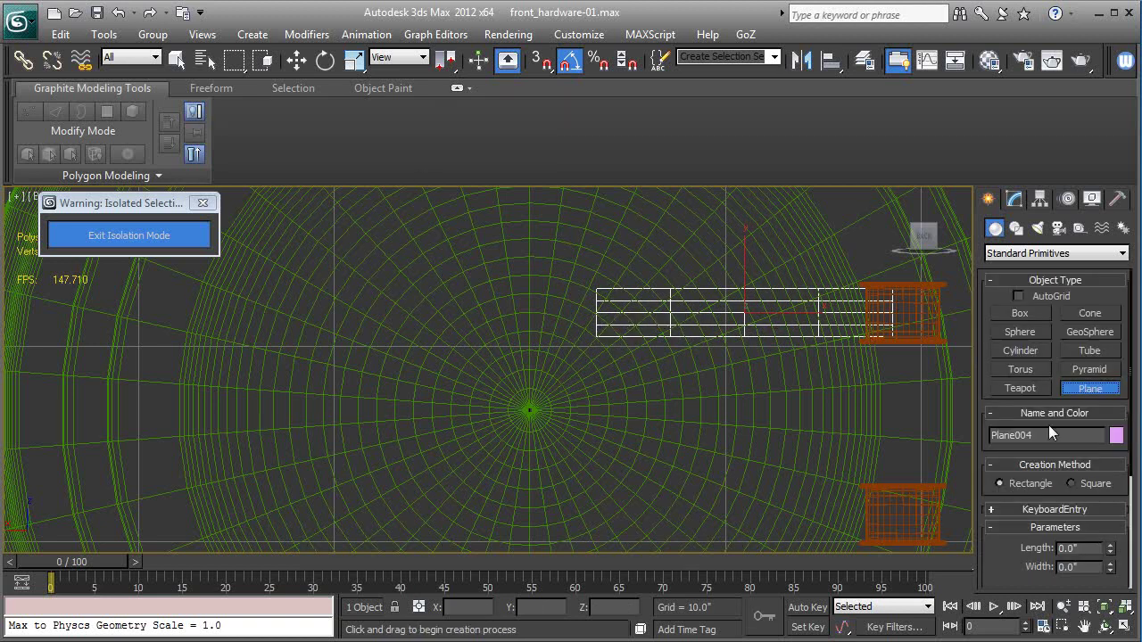
# Set the plane's length segments to 2 and its width segments to 9.
pyautogui.click(1014, 198)
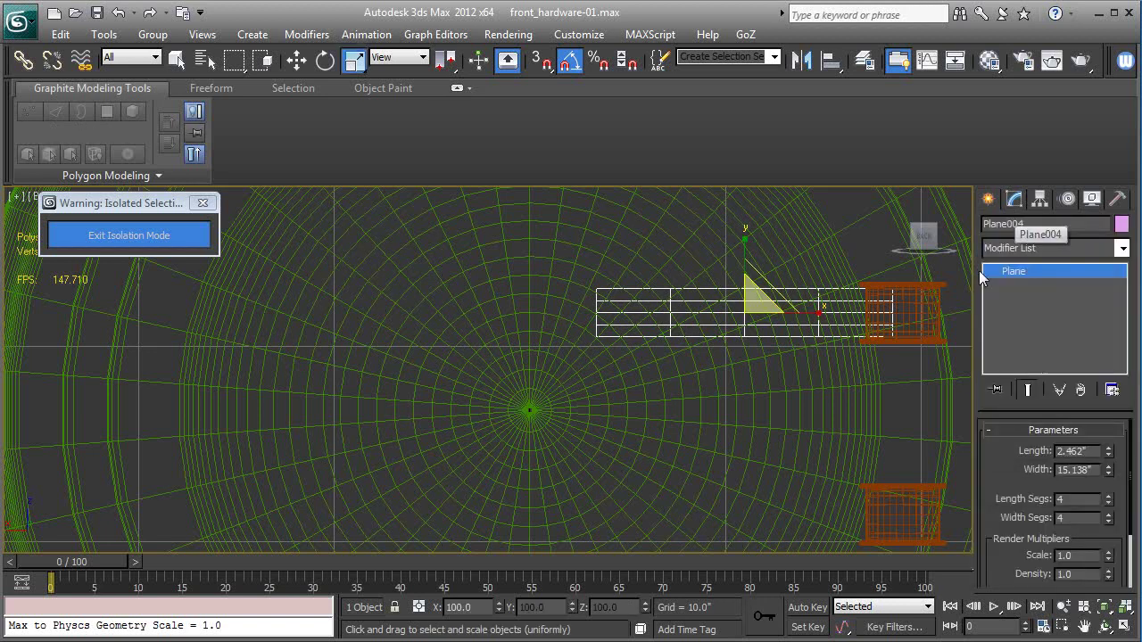
pyautogui.click(1107, 504)
pyautogui.click(1107, 504)
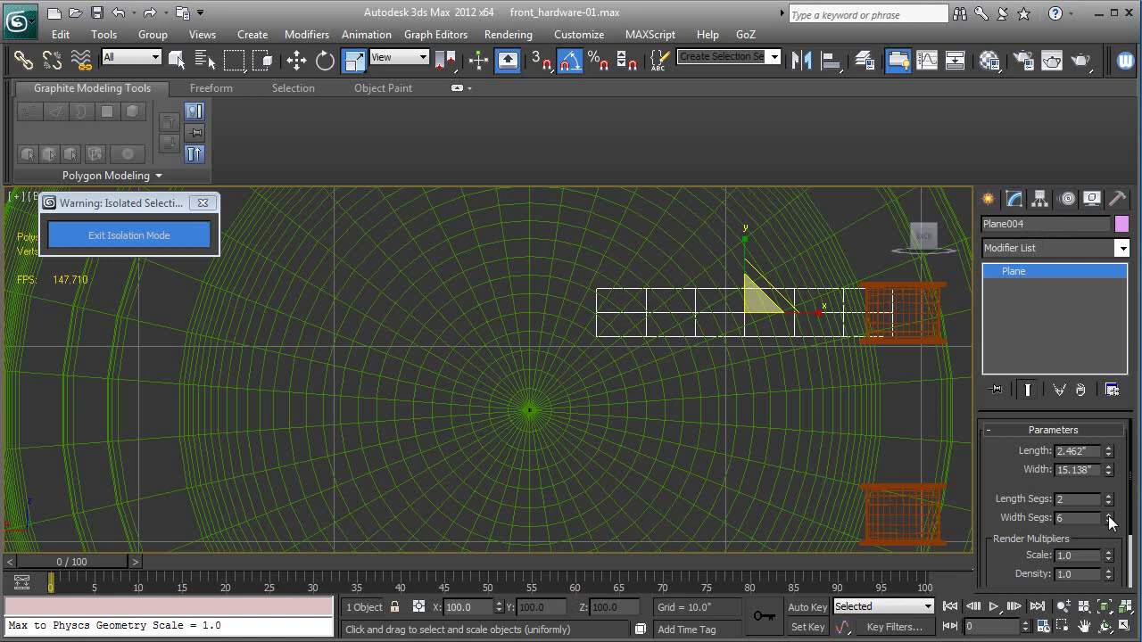
pyautogui.click(1109, 515)
pyautogui.click(1109, 515)
pyautogui.click(1109, 514)
# Move the plane about 186.8" along the Y axis so it sits at the front of the boiler cover.
pyautogui.moveTo(809, 372); pyautogui.dragTo(526, 287, button='middle')
pyautogui.click(296, 59)
pyautogui.press('p')
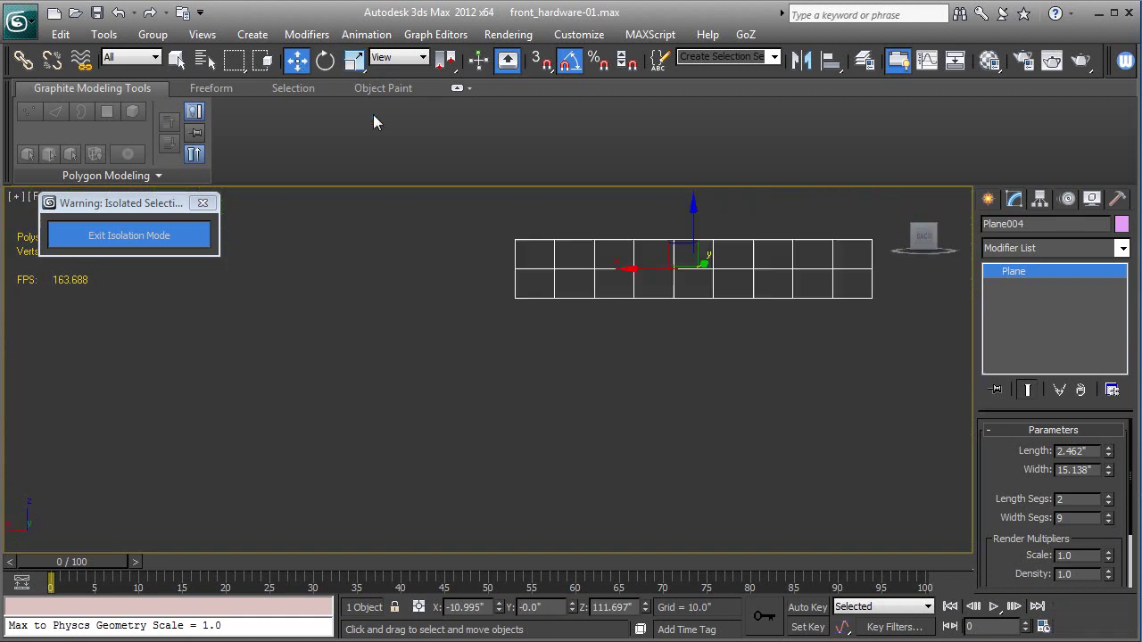
pyautogui.press('z')
pyautogui.keyDown('alt'); pyautogui.moveTo(609, 341); pyautogui.dragTo(594, 401, button='middle'); pyautogui.keyUp('alt')
pyautogui.scroll(-10, 593, 401)
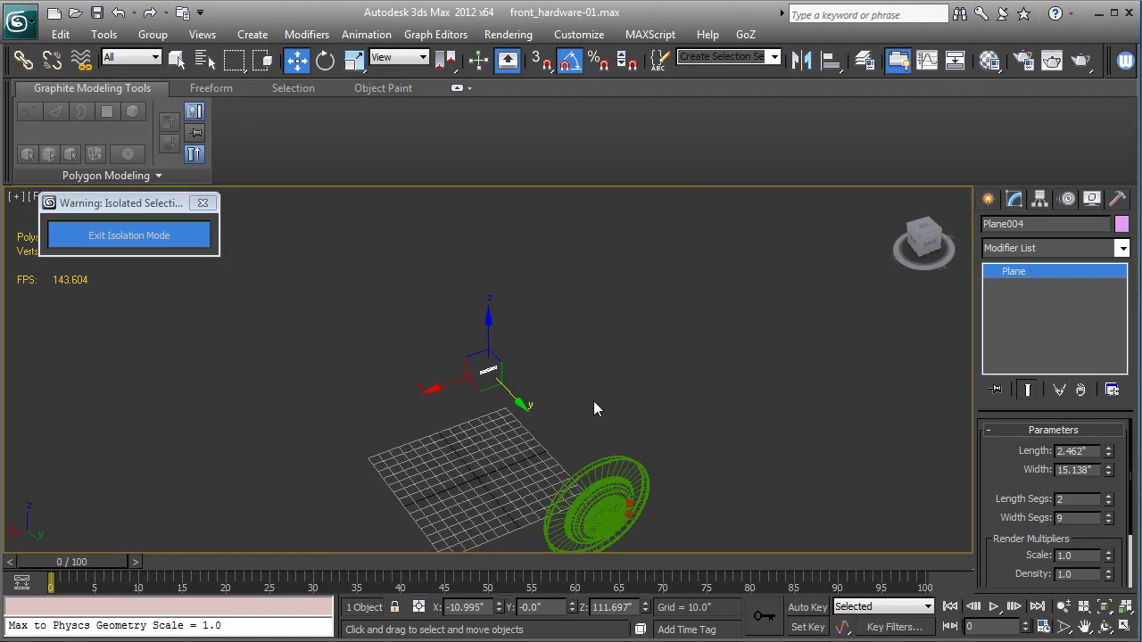
pyautogui.moveTo(516, 402); pyautogui.dragTo(658, 540)
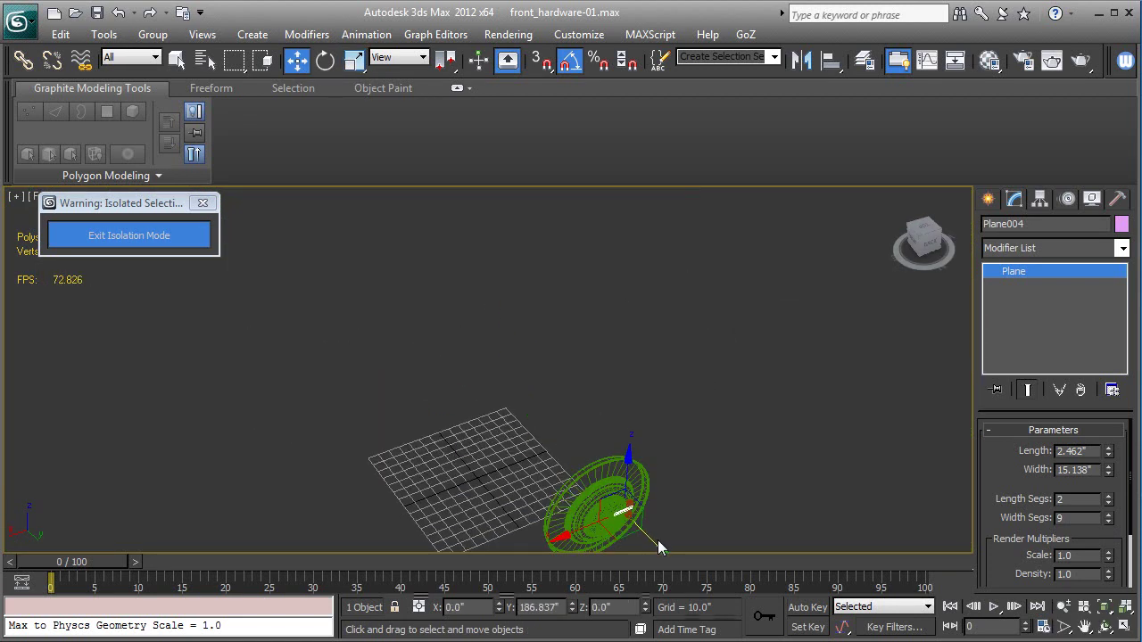
# Shift the plane closer to the dome surface along Y, to about Y 185.0".
pyautogui.press('z')
pyautogui.press('F3')
pyautogui.scroll(-3, 654, 485)
pyautogui.moveTo(654, 484)
pyautogui.mouseDown(button='middle')
pyautogui.moveTo(676, 435)
pyautogui.moveTo(574, 431)
pyautogui.moveTo(710, 395)
pyautogui.moveTo(774, 411)
pyautogui.moveTo(632, 423)
pyautogui.moveTo(724, 413)
pyautogui.moveTo(702, 385)
pyautogui.moveTo(715, 262)
pyautogui.mouseUp(button='middle')
pyautogui.scroll(-3, 592, 423)
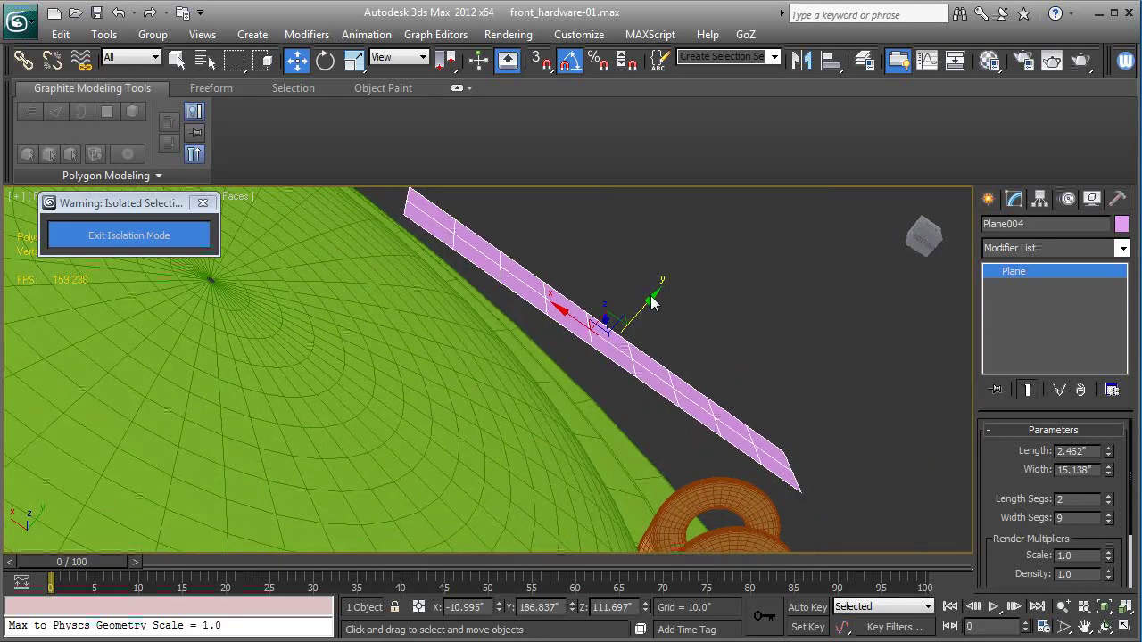
pyautogui.moveTo(652, 304); pyautogui.dragTo(596, 334)
pyautogui.keyDown('alt'); pyautogui.moveTo(596, 335); pyautogui.dragTo(830, 370, button='middle'); pyautogui.keyUp('alt')
# Convert the plane to an Editable Poly and expand its sub-object levels.
pyautogui.rightClick(1014, 273)
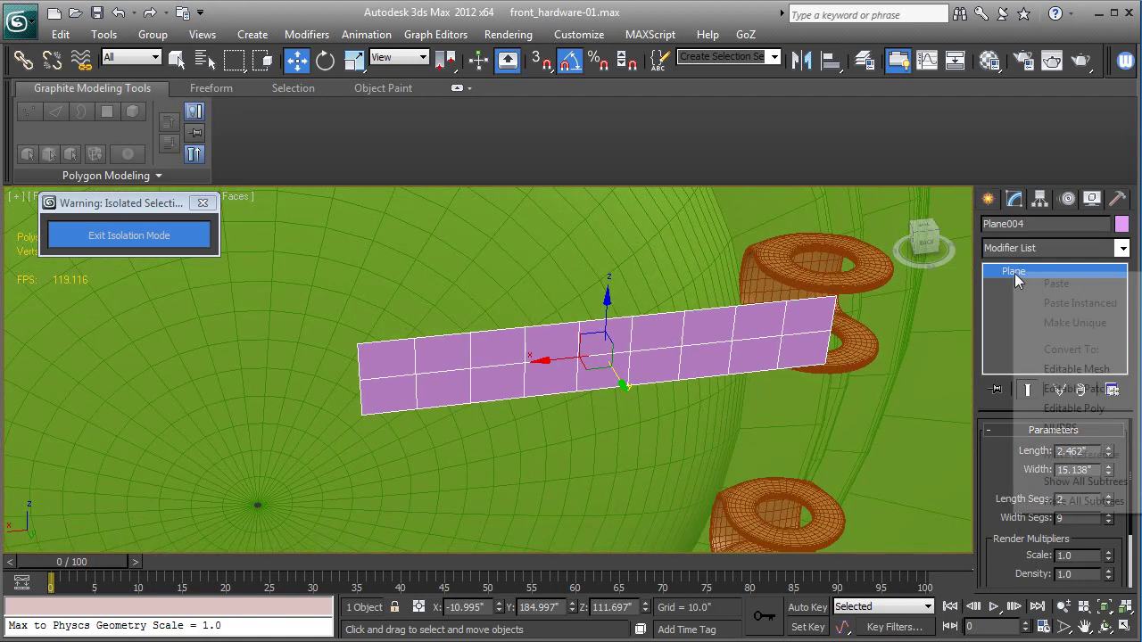
pyautogui.click(1059, 412)
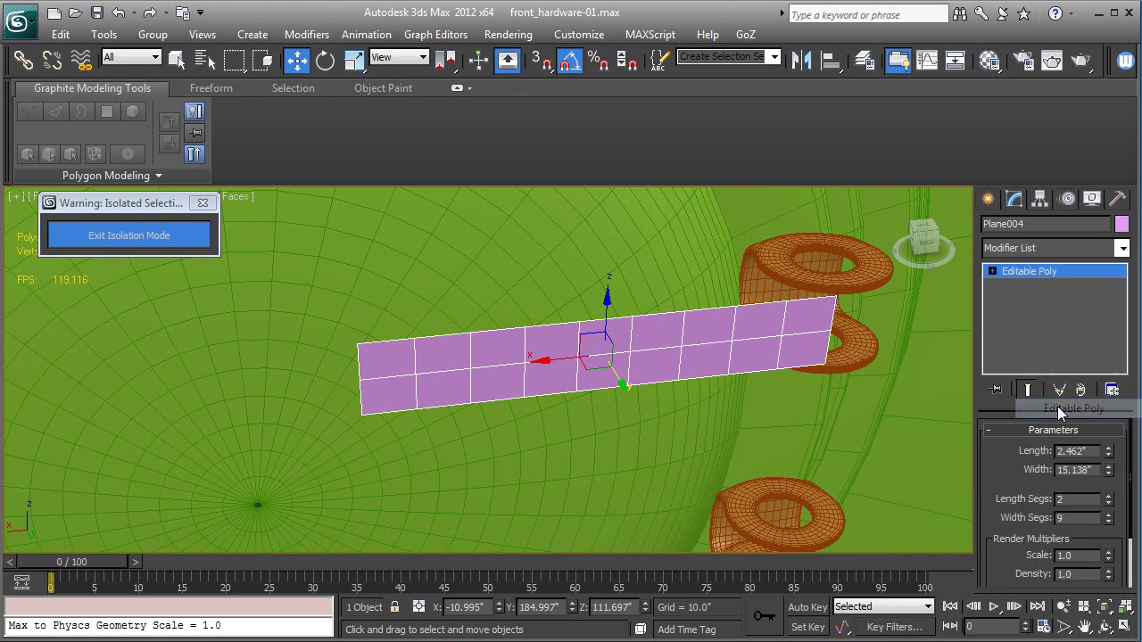
pyautogui.click(992, 270)
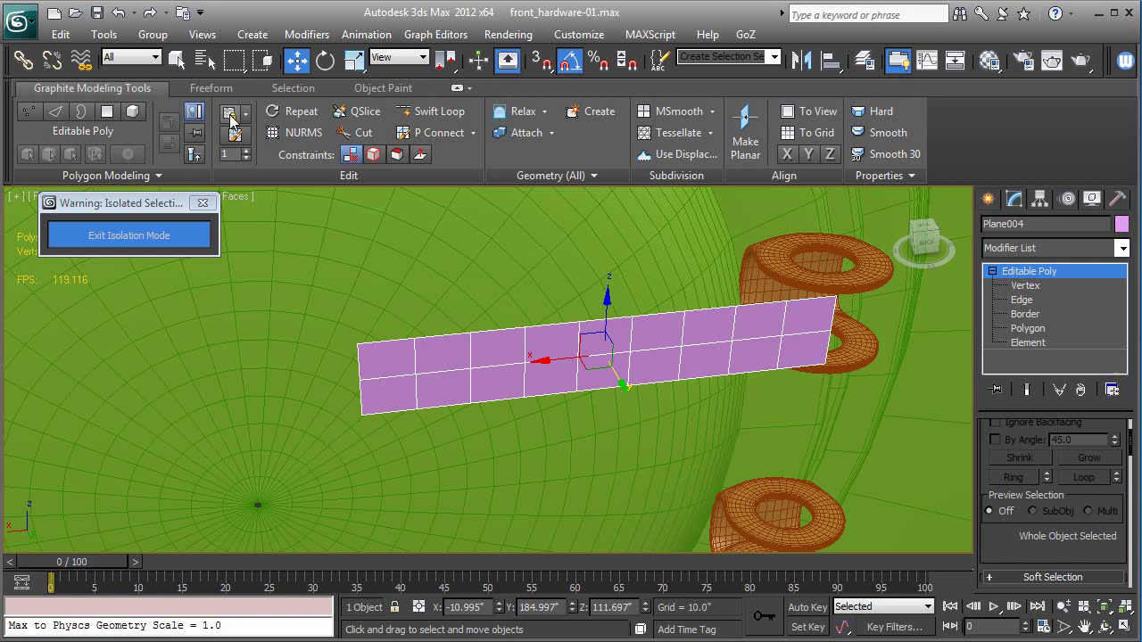
# Set PolyDraw to draw on Surface, picking the front boiler cover as the target with an offset of 0.100.
pyautogui.click(211, 88)
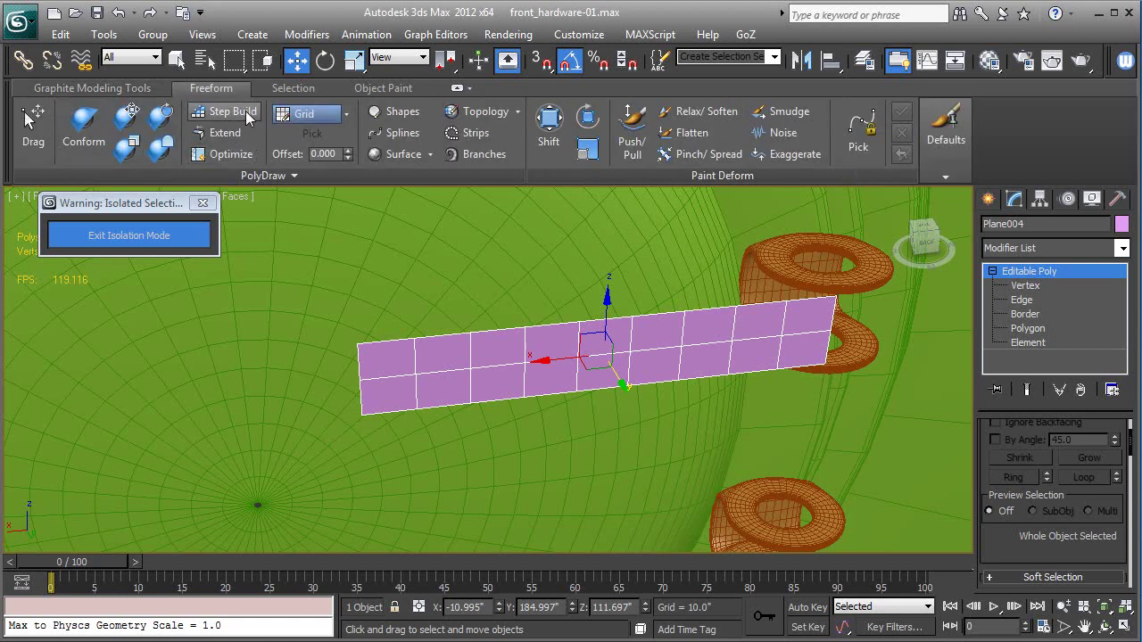
pyautogui.click(346, 114)
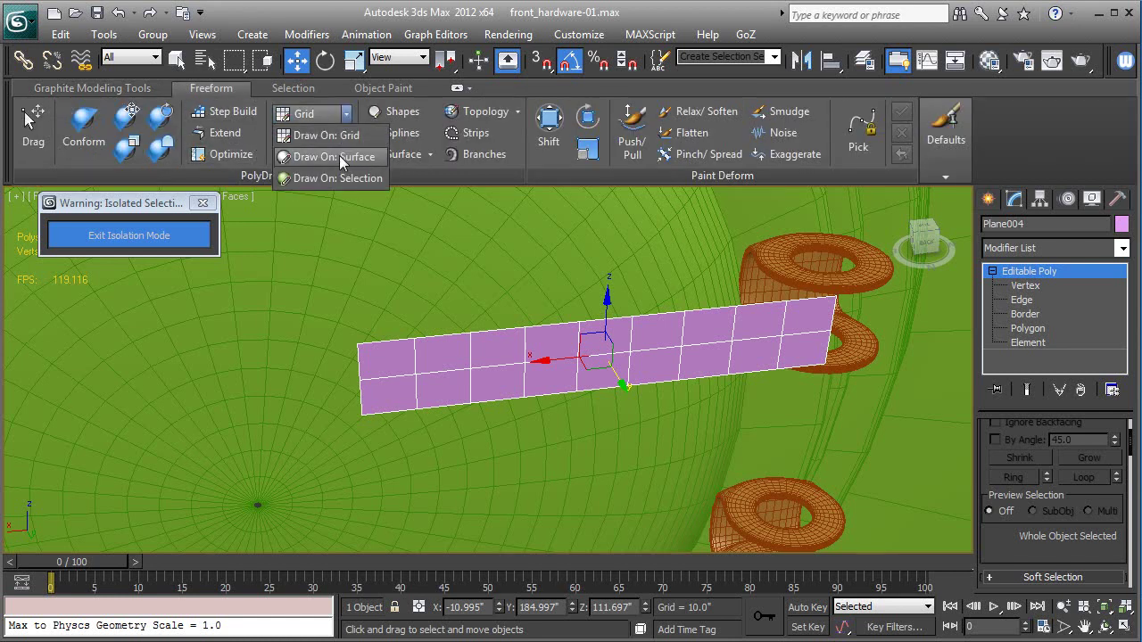
pyautogui.click(339, 156)
pyautogui.click(312, 134)
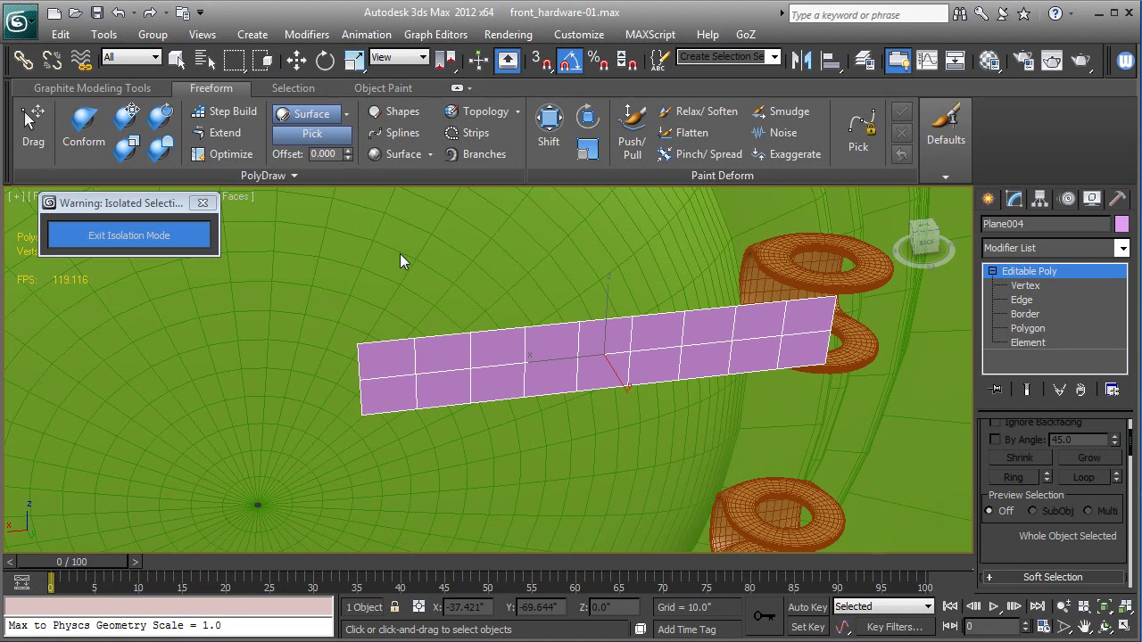
pyautogui.click(399, 253)
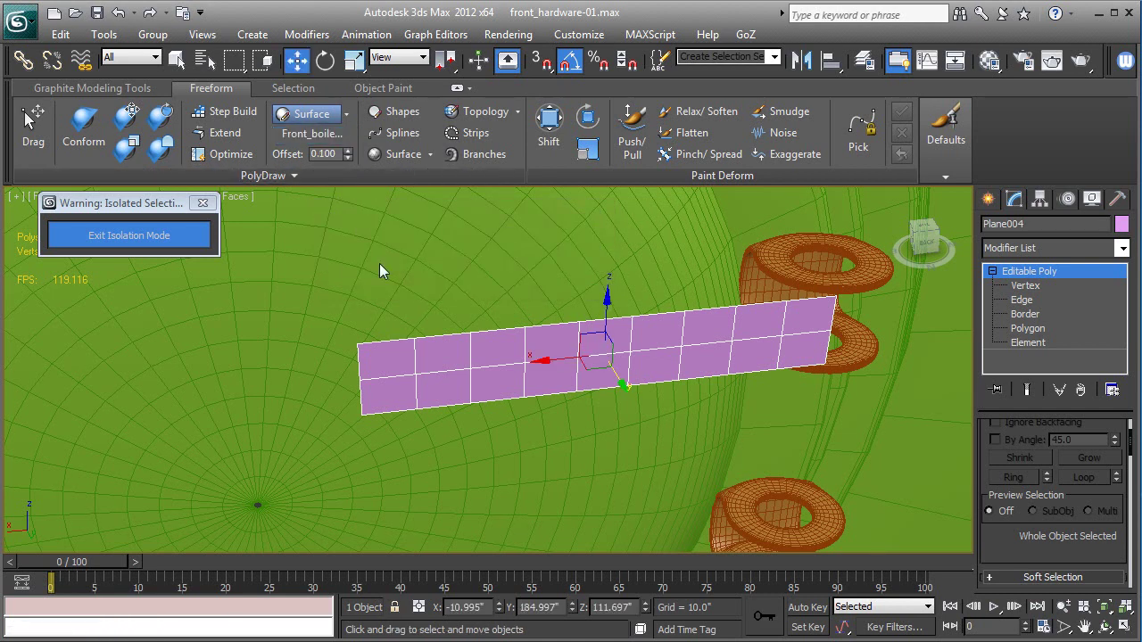
pyautogui.moveTo(379, 263); pyautogui.dragTo(459, 271, button='middle')
# Conform the strip to the dome's surface with the Conform brush at full strength 100 and falloff 186.
pyautogui.click(80, 136)
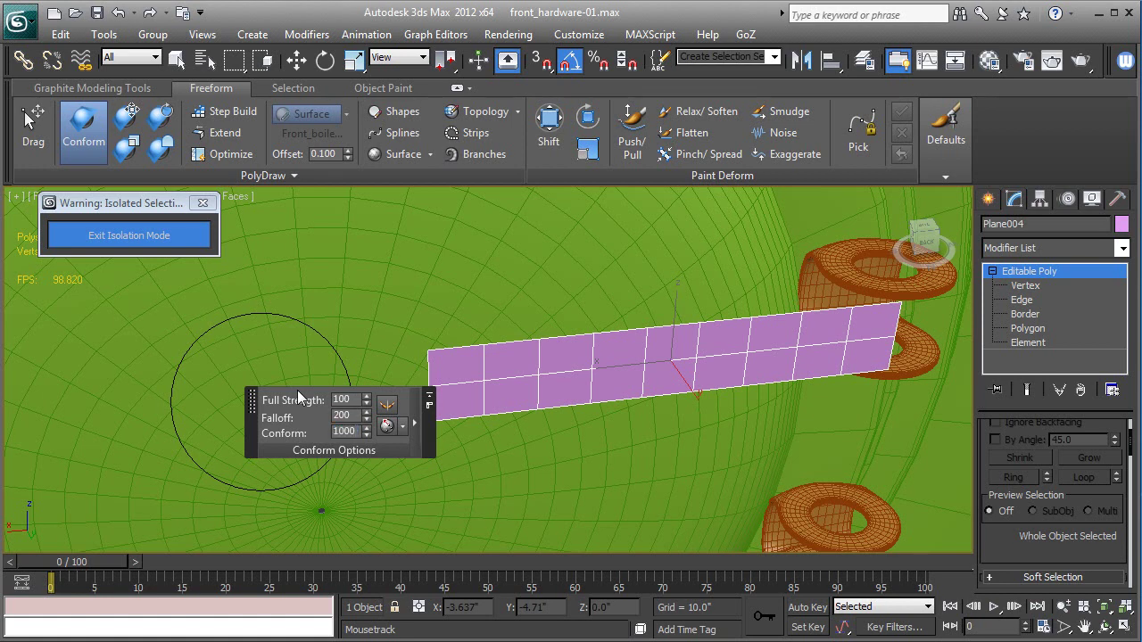
pyautogui.click(367, 413)
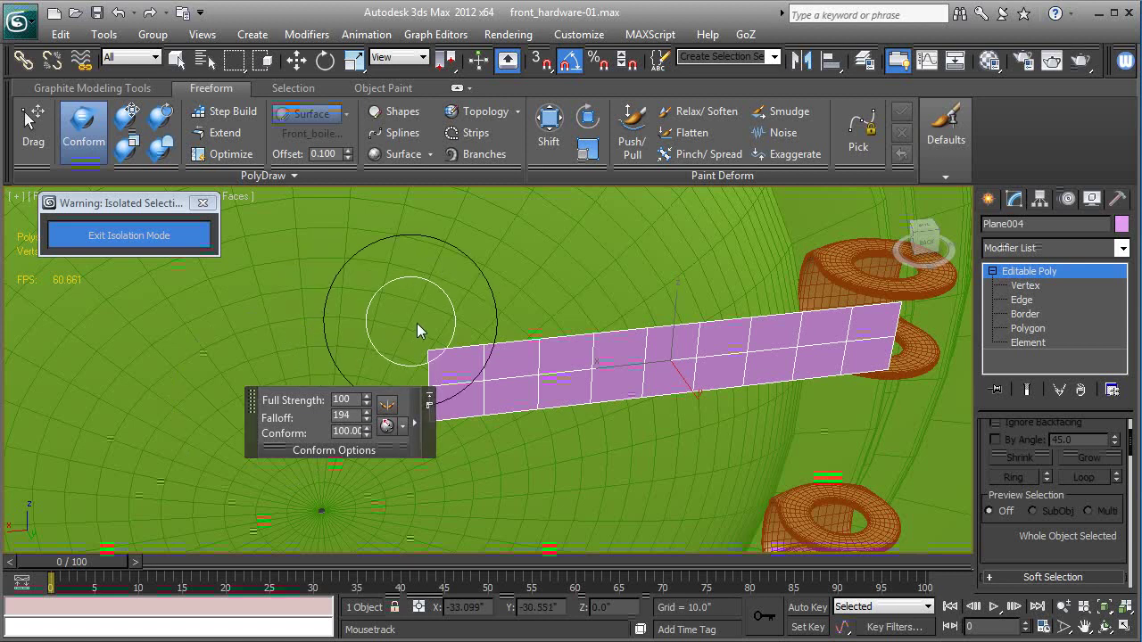
pyautogui.click(367, 414)
pyautogui.moveTo(366, 413); pyautogui.dragTo(370, 423)
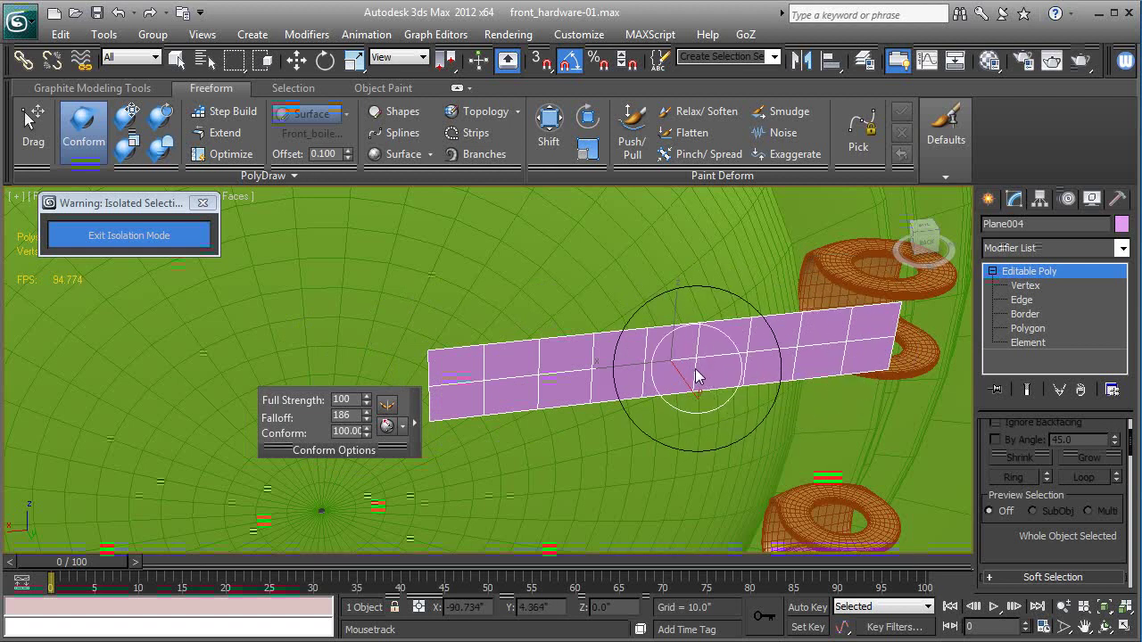
pyautogui.moveTo(696, 370)
pyautogui.keyDown('alt'); pyautogui.mouseDown(button='middle')
pyautogui.moveTo(668, 387)
pyautogui.moveTo(552, 334)
pyautogui.mouseUp(button='middle'); pyautogui.keyUp('alt')
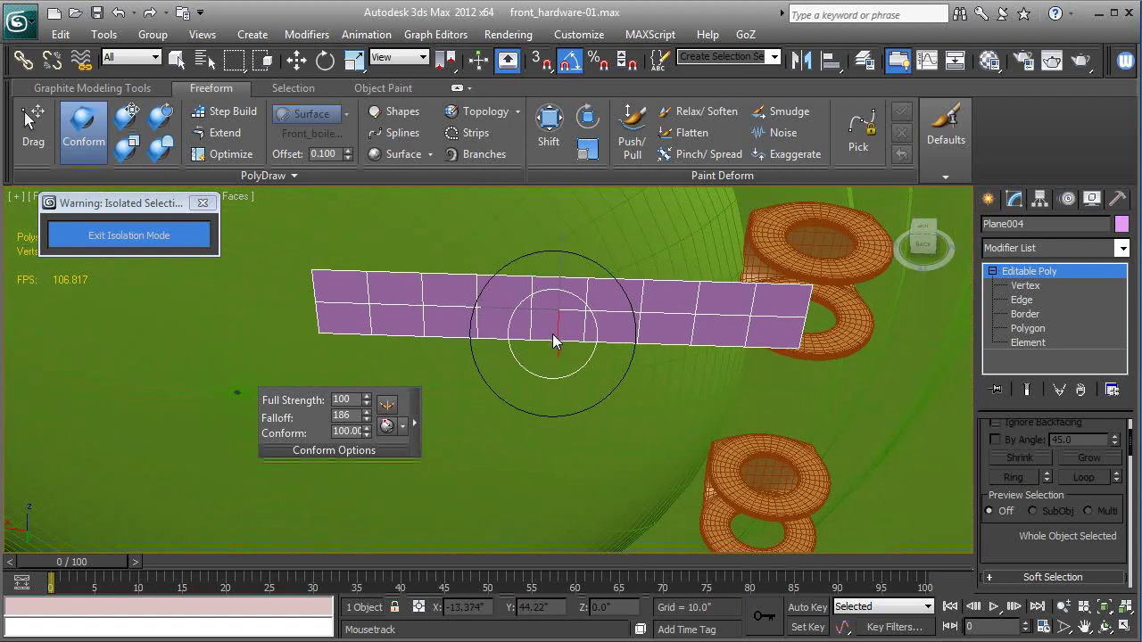
pyautogui.moveTo(395, 325)
pyautogui.mouseDown()
pyautogui.moveTo(339, 304)
pyautogui.moveTo(433, 309)
pyautogui.moveTo(655, 288)
pyautogui.moveTo(667, 272)
pyautogui.mouseUp()
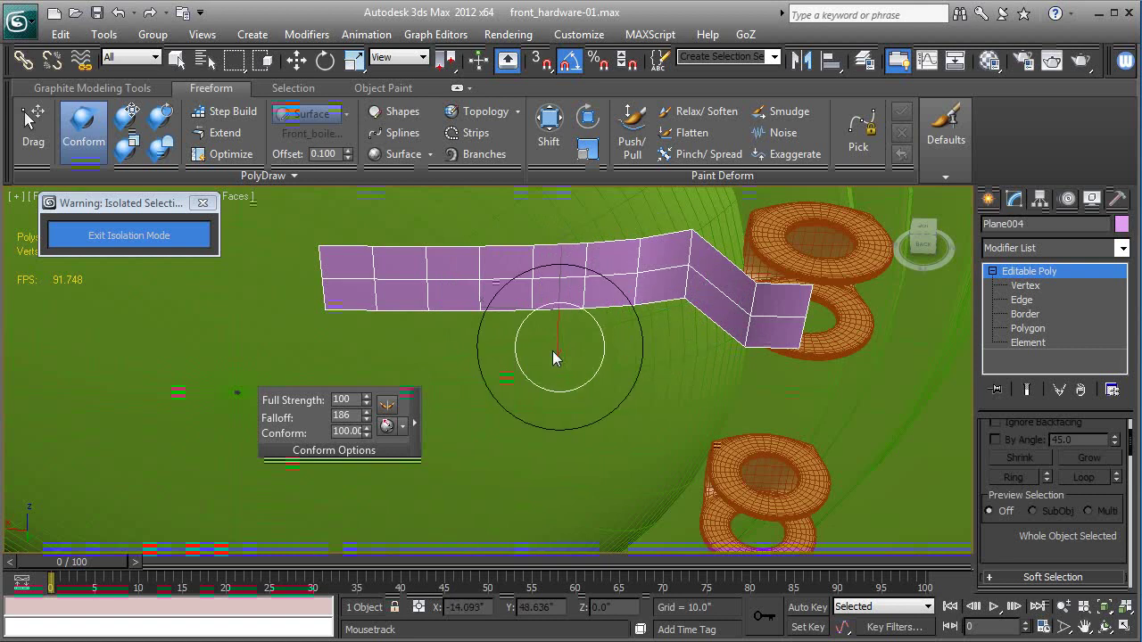
pyautogui.moveTo(535, 344)
pyautogui.keyDown('alt'); pyautogui.mouseDown(button='middle')
pyautogui.moveTo(500, 343)
pyautogui.moveTo(530, 204)
pyautogui.moveTo(537, 326)
pyautogui.mouseUp(button='middle'); pyautogui.keyUp('alt')
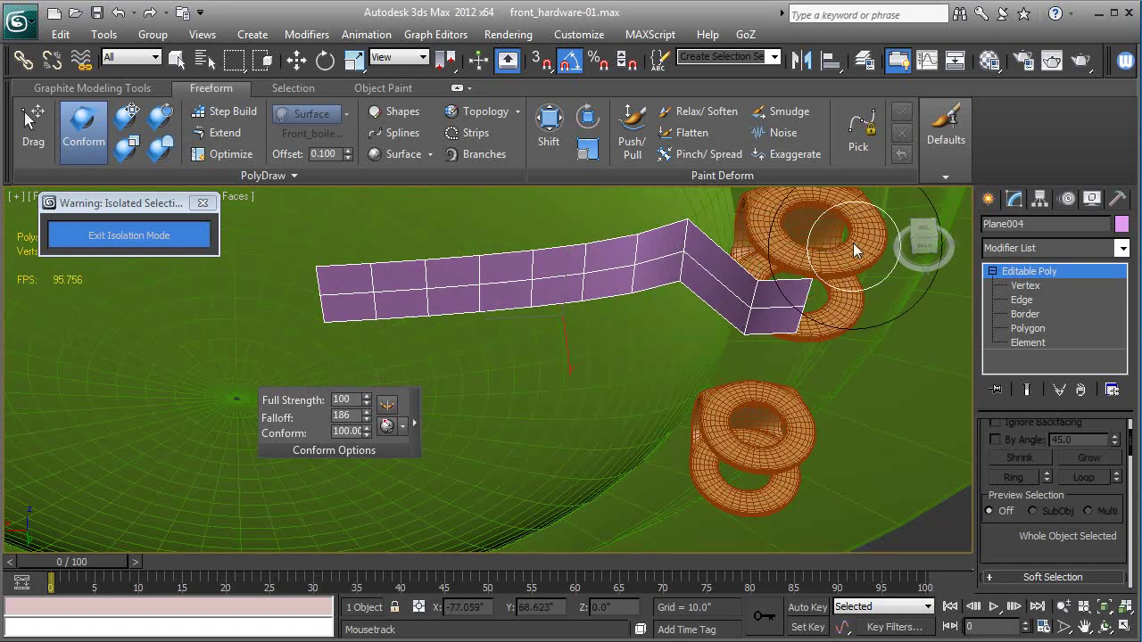
# Move the two crosswise edges at the strip's sharp bend near the upper hinge outward along Y to about 184.3".
pyautogui.click(296, 60)
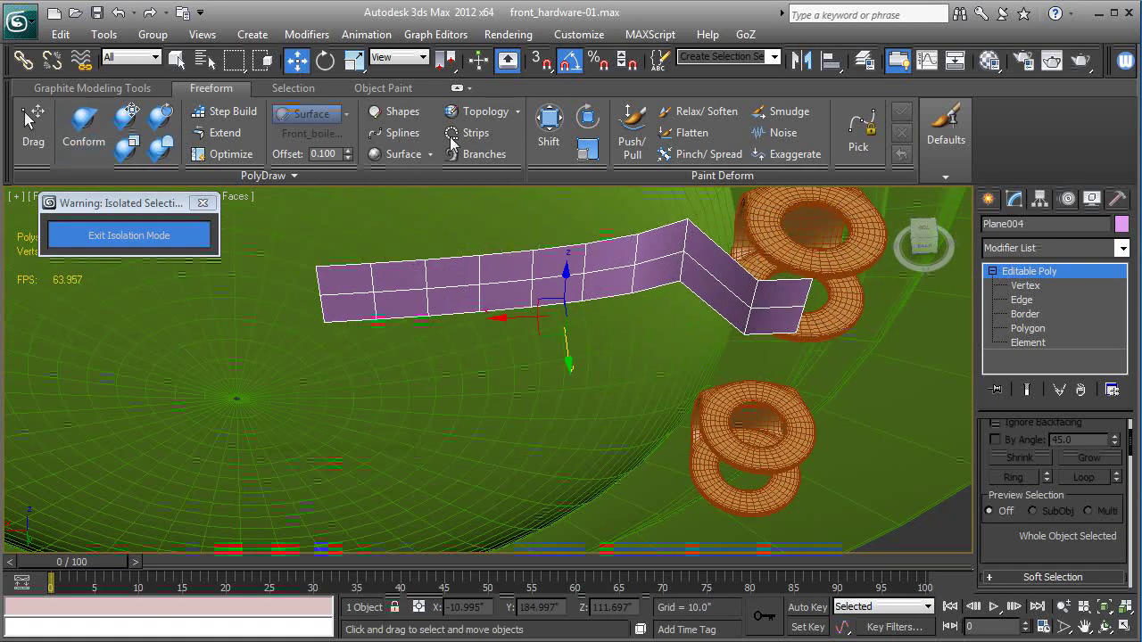
pyautogui.click(1022, 300)
pyautogui.click(692, 265)
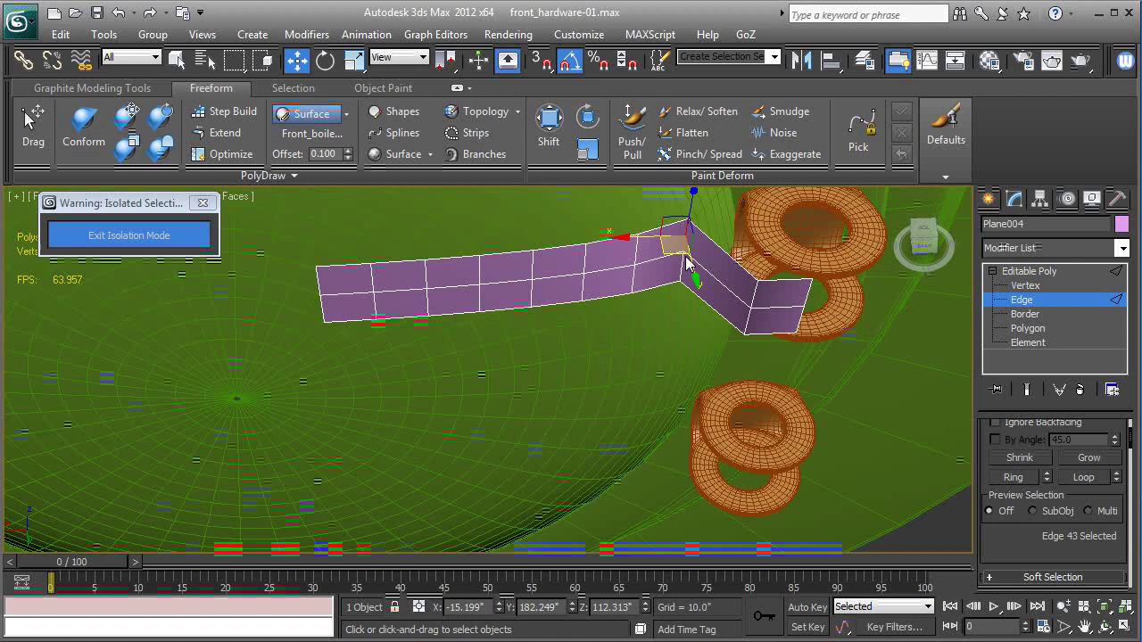
pyautogui.keyDown('alt'); pyautogui.moveTo(691, 267); pyautogui.dragTo(741, 356, button='middle'); pyautogui.keyUp('alt')
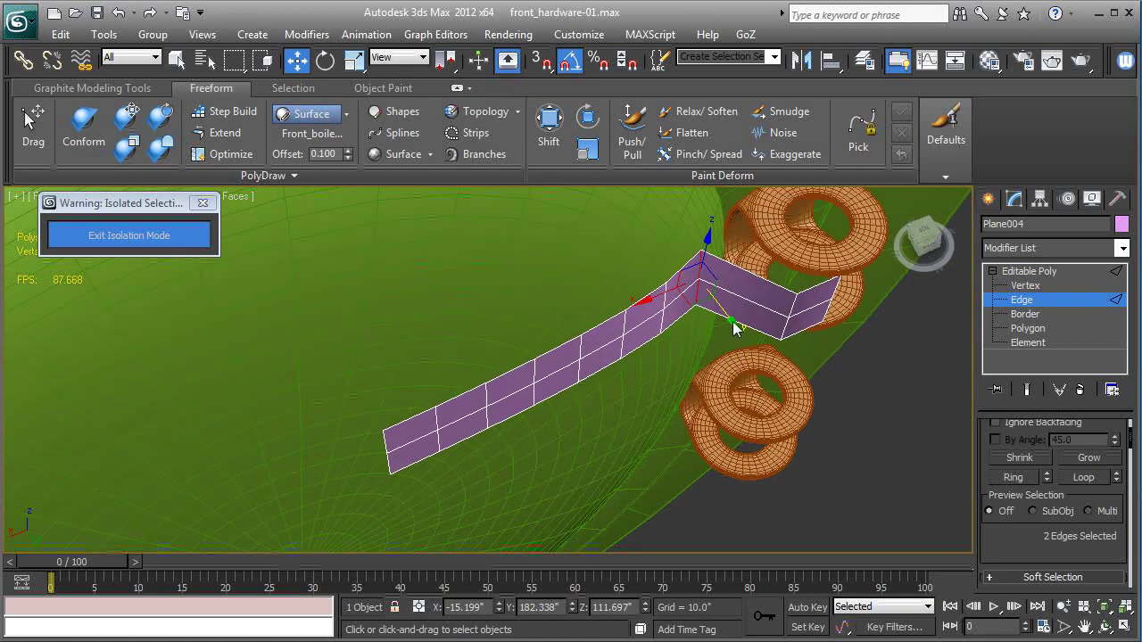
pyautogui.moveTo(733, 329); pyautogui.dragTo(671, 330)
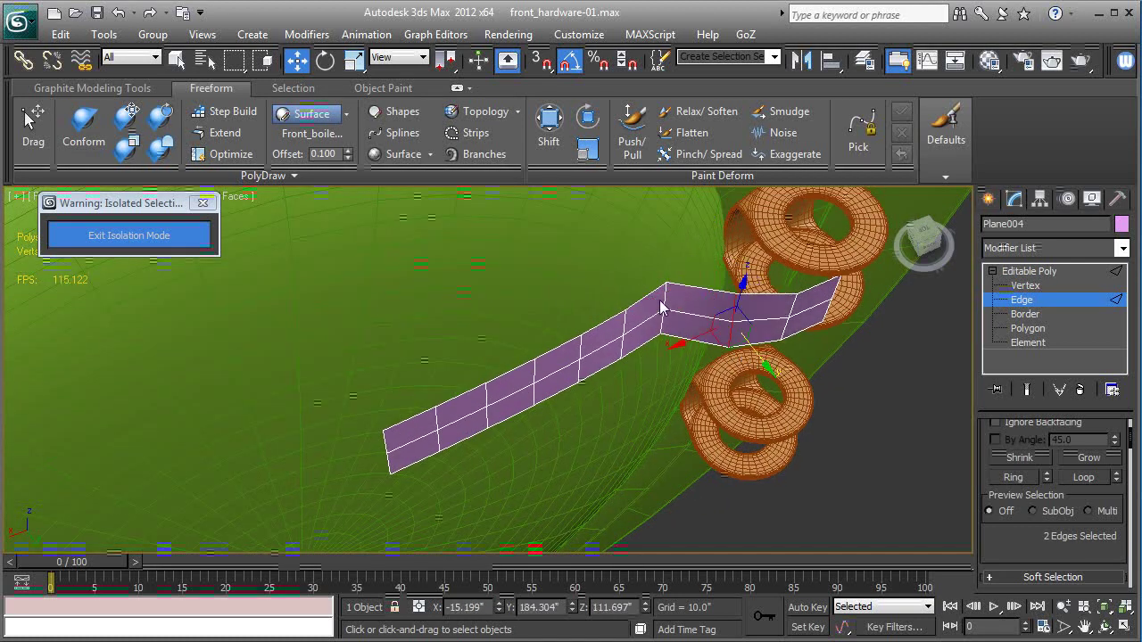
# Move the neighbouring pair of crosswise edges toward the dome outward along Y to about 183.6", smoothing the strip's curve.
pyautogui.click(663, 300)
pyautogui.keyDown('ctrl'); pyautogui.click(661, 327); pyautogui.keyUp('ctrl')
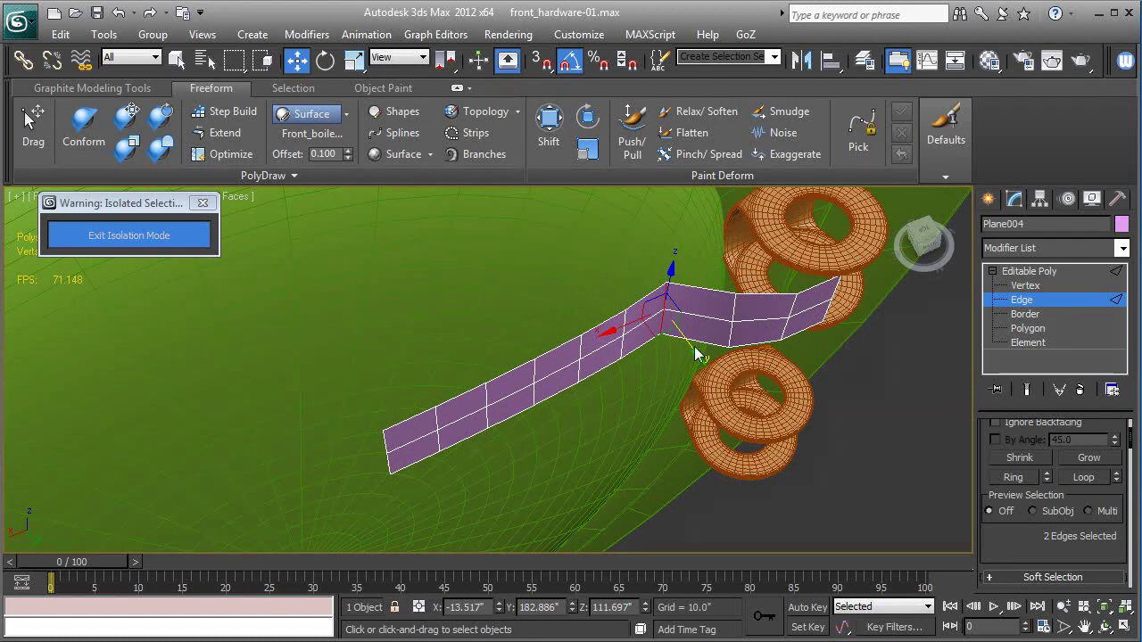
pyautogui.moveTo(692, 348); pyautogui.dragTo(701, 366)
pyautogui.keyDown('alt'); pyautogui.moveTo(701, 366); pyautogui.dragTo(548, 366, button='middle'); pyautogui.keyUp('alt')
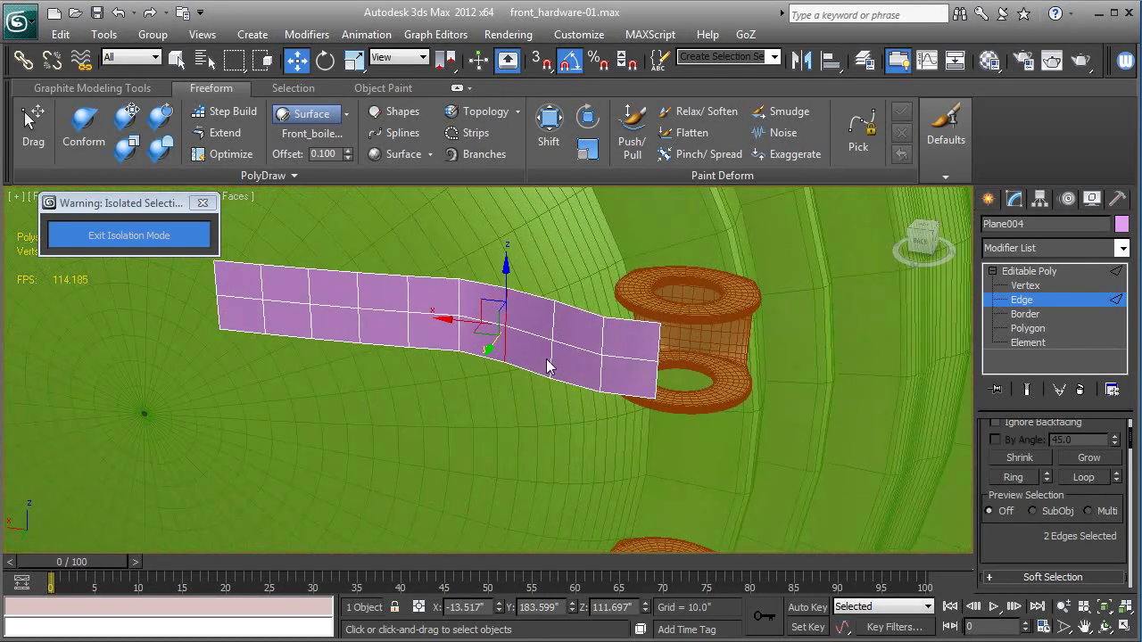
# Extend the strip's bracket-side end edges outward as a new segment and shift that segment toward the bracket, ending at about X -20.5", Y 184.5".
pyautogui.click(657, 345)
pyautogui.keyDown('ctrl'); pyautogui.click(656, 382); pyautogui.keyUp('ctrl')
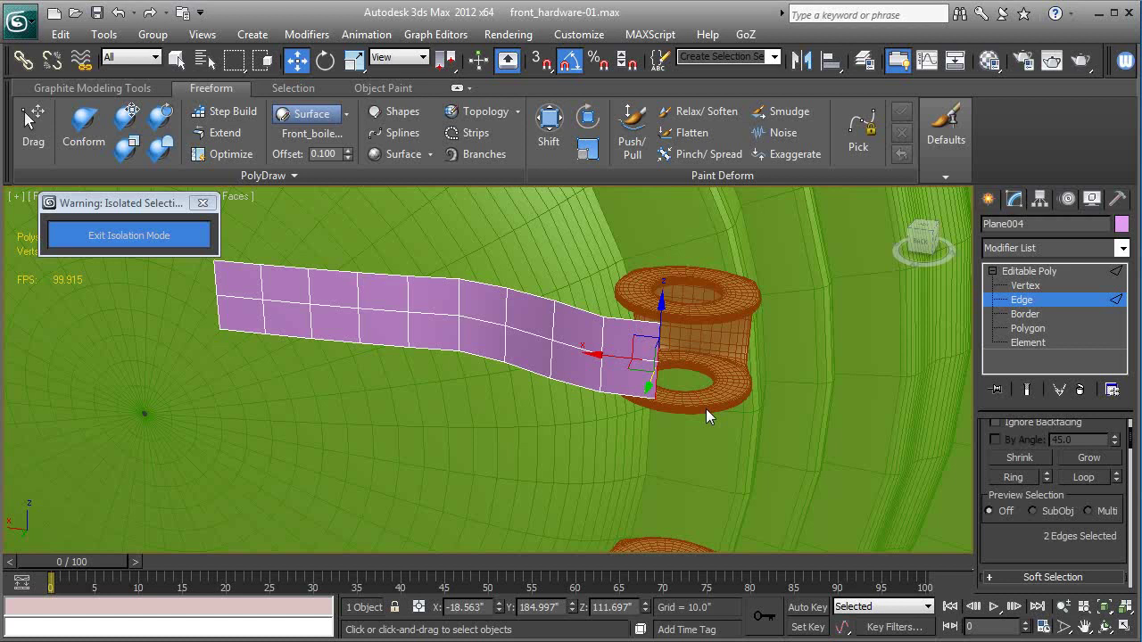
pyautogui.keyDown('alt'); pyautogui.moveTo(705, 408); pyautogui.dragTo(645, 432, button='middle'); pyautogui.keyUp('alt')
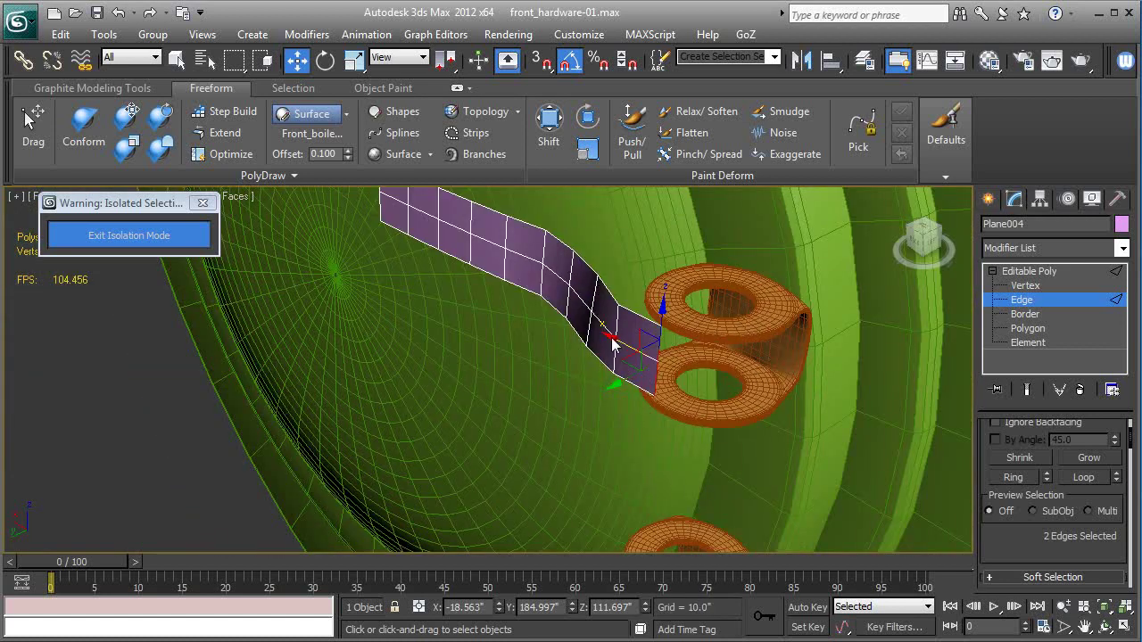
pyautogui.keyDown('shift'); pyautogui.moveTo(612, 343); pyautogui.dragTo(669, 403); pyautogui.keyUp('shift')
pyautogui.keyDown('alt'); pyautogui.moveTo(669, 402); pyautogui.dragTo(678, 434, button='middle'); pyautogui.keyUp('alt')
pyautogui.keyDown('ctrl'); pyautogui.click(661, 361); pyautogui.keyUp('ctrl')
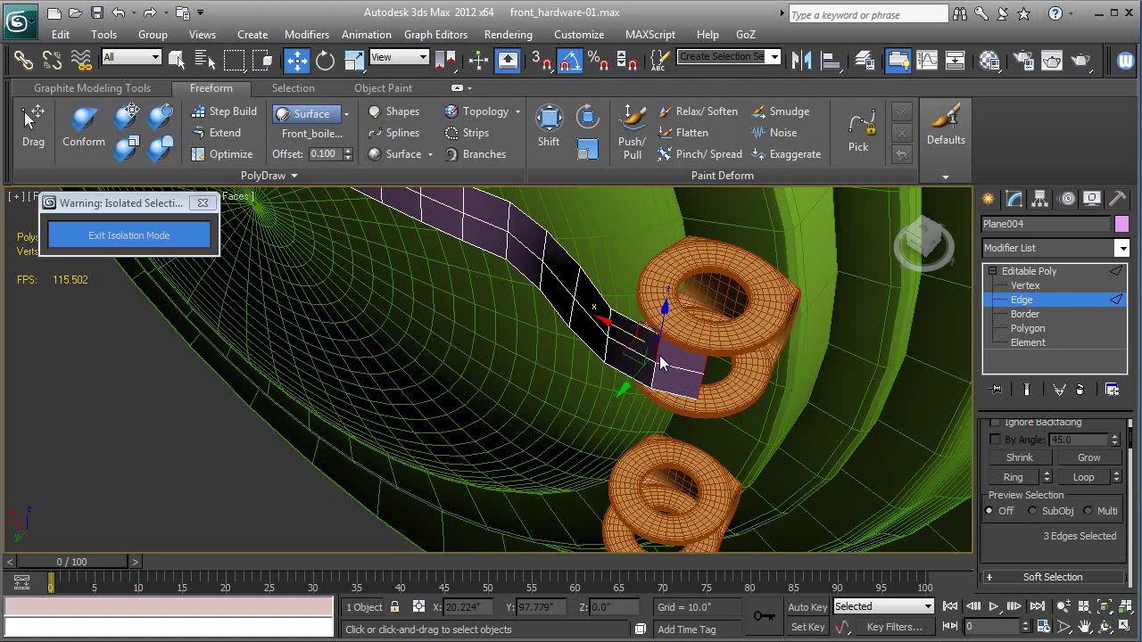
pyautogui.keyDown('ctrl'); pyautogui.click(661, 361); pyautogui.keyUp('ctrl')
pyautogui.moveTo(612, 347); pyautogui.dragTo(632, 359)
pyautogui.keyDown('alt'); pyautogui.moveTo(658, 378); pyautogui.dragTo(600, 349, button='middle'); pyautogui.keyUp('alt')
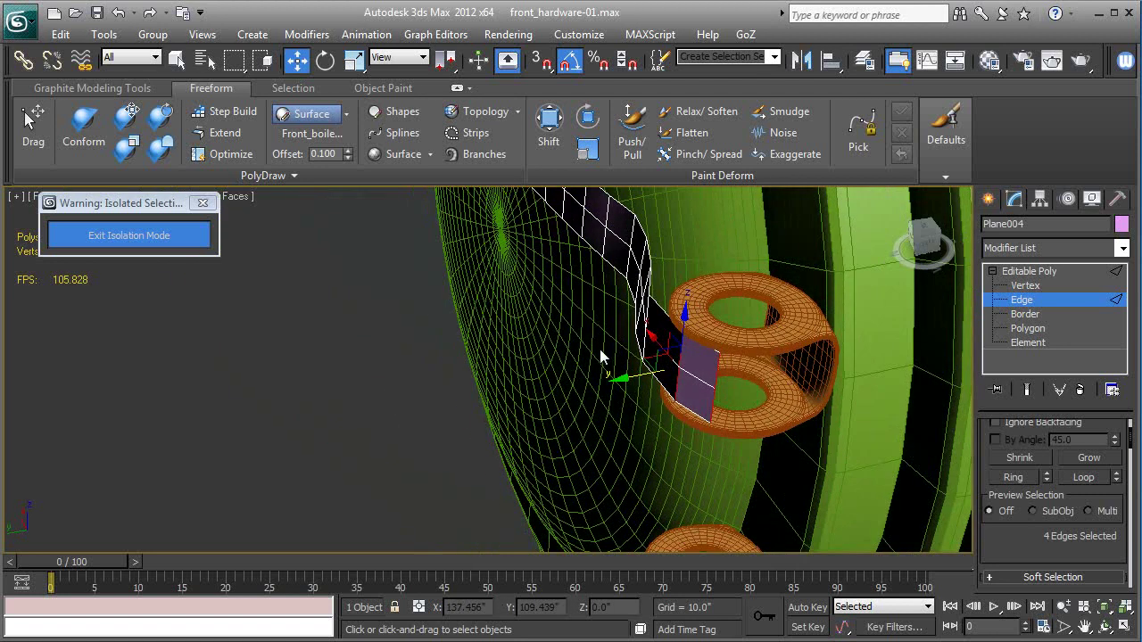
# Extend the strip's end edges by another segment to about X -21.2", Y 183.2", starting the curl around the upper hinge bracket.
pyautogui.click(716, 373)
pyautogui.keyDown('ctrl'); pyautogui.click(712, 402); pyautogui.keyUp('ctrl')
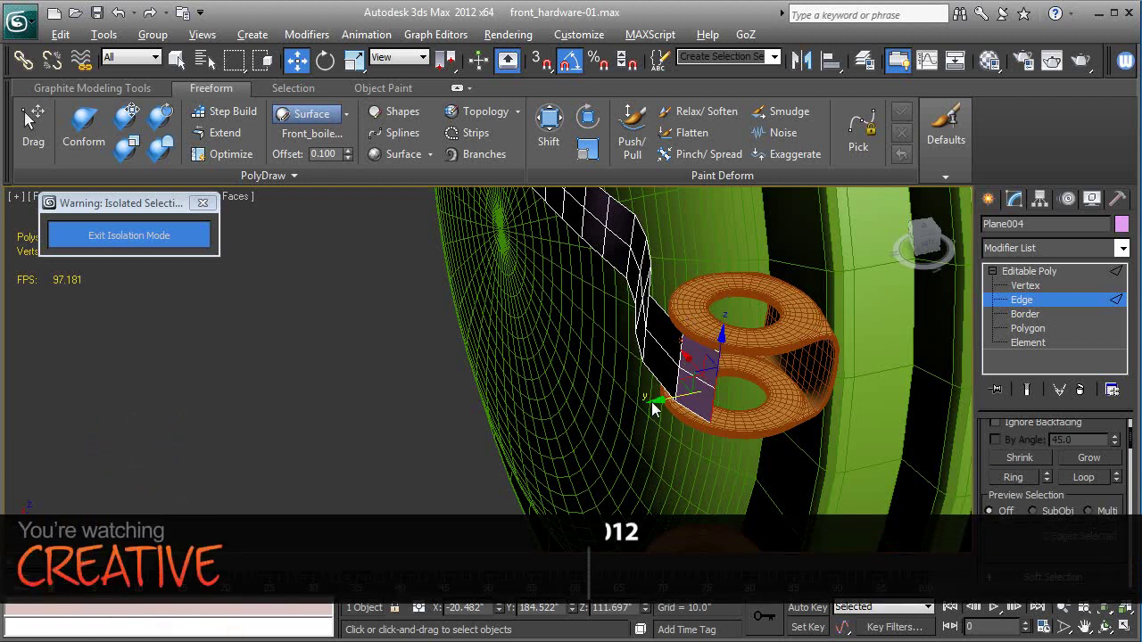
pyautogui.keyDown('shift'); pyautogui.moveTo(684, 403); pyautogui.dragTo(735, 393); pyautogui.keyUp('shift')
pyautogui.moveTo(724, 355); pyautogui.dragTo(738, 372)
pyautogui.keyDown('alt'); pyautogui.moveTo(737, 392); pyautogui.dragTo(690, 403, button='middle'); pyautogui.keyUp('alt')
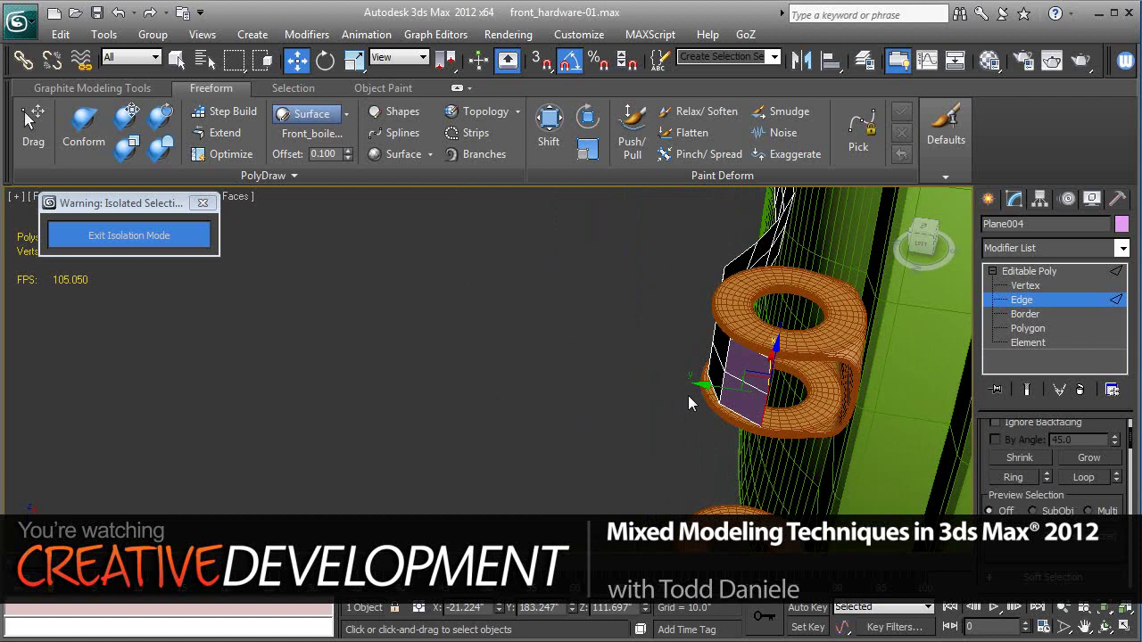
# Add a further segment along the bracket's outer side, placing its end edges at about X -20.1", Y 181.7".
pyautogui.keyDown('shift'); pyautogui.moveTo(699, 385); pyautogui.dragTo(744, 384); pyautogui.keyUp('shift')
pyautogui.keyDown('alt'); pyautogui.moveTo(805, 393); pyautogui.dragTo(759, 429, button='middle'); pyautogui.keyUp('alt')
pyautogui.moveTo(833, 359); pyautogui.dragTo(840, 353)
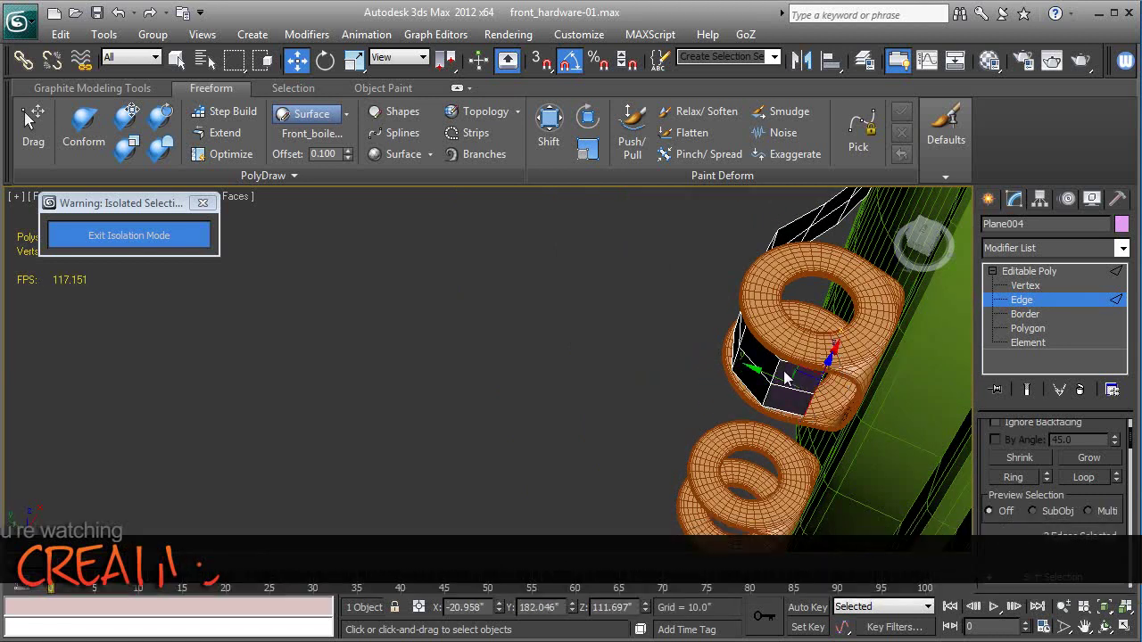
pyautogui.keyDown('shift'); pyautogui.moveTo(762, 376); pyautogui.dragTo(769, 382); pyautogui.keyUp('shift')
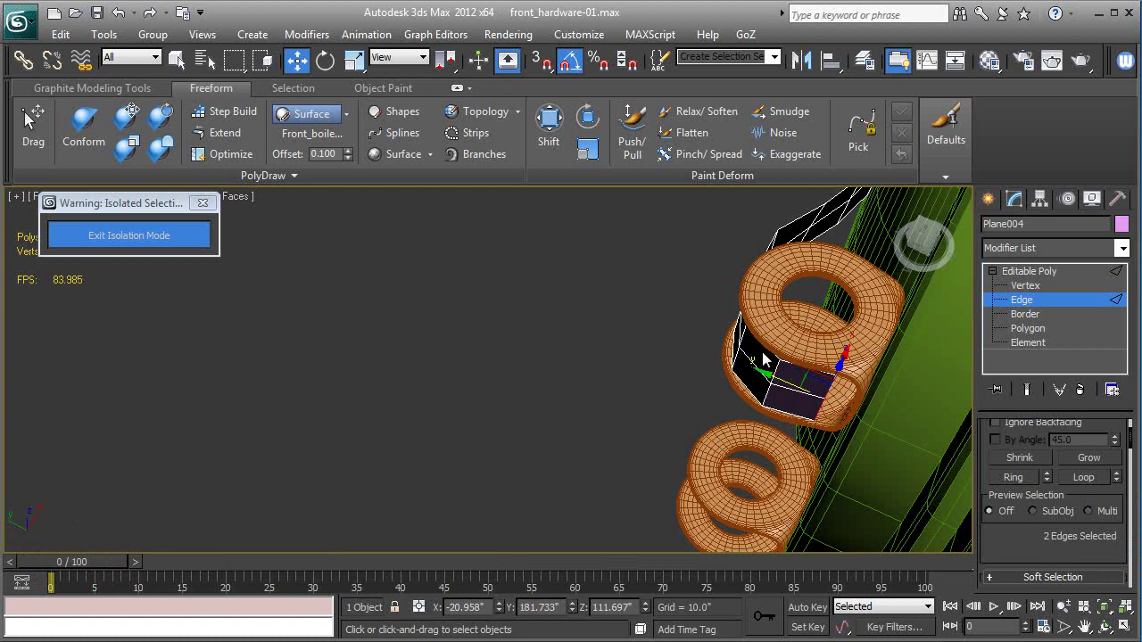
pyautogui.keyDown('alt'); pyautogui.moveTo(747, 379); pyautogui.dragTo(948, 413, button='middle'); pyautogui.keyUp('alt')
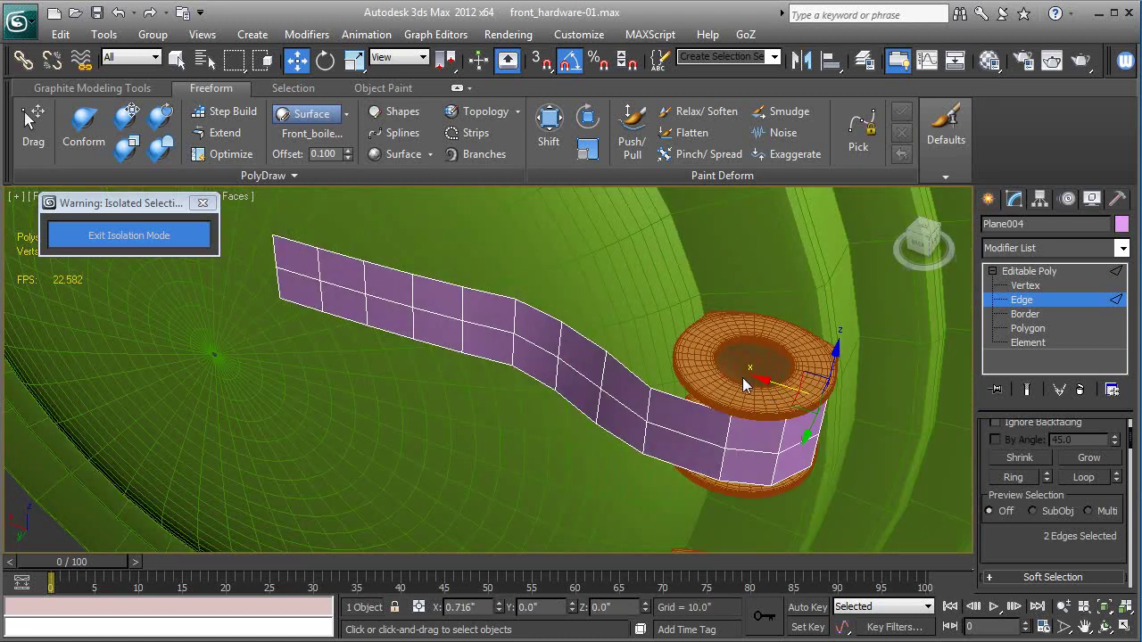
pyautogui.keyDown('alt'); pyautogui.moveTo(840, 420); pyautogui.dragTo(674, 384, button='middle'); pyautogui.keyUp('alt')
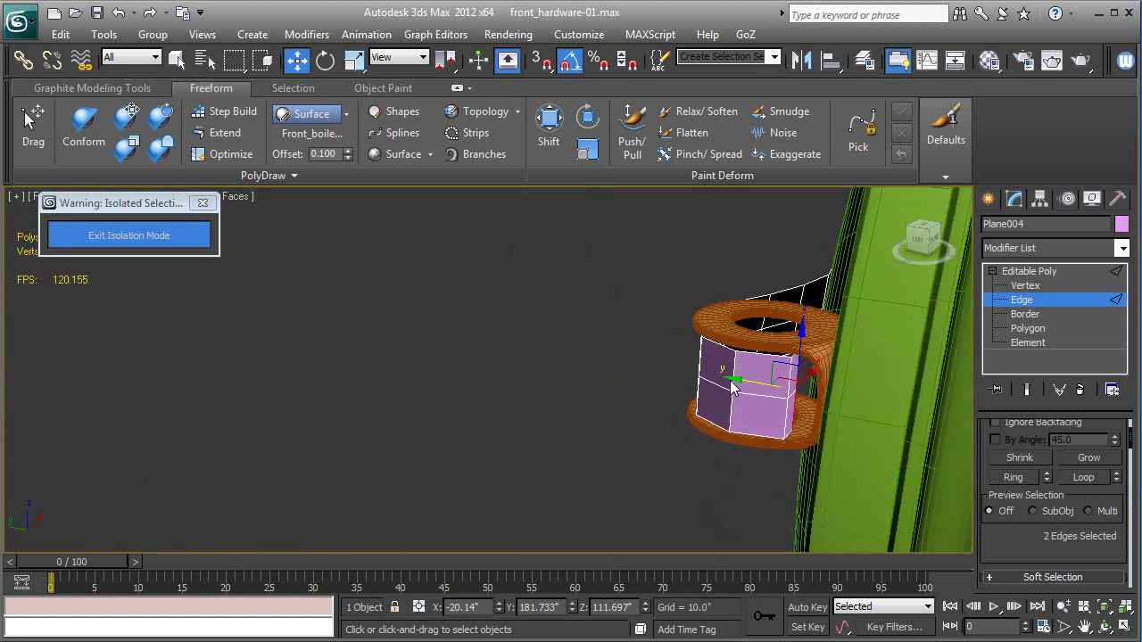
# Continue the curl behind the bracket's hole with a segment ending at about X -18.3", Y 181.2".
pyautogui.moveTo(730, 380); pyautogui.dragTo(752, 384)
pyautogui.keyDown('alt'); pyautogui.moveTo(740, 383); pyautogui.dragTo(763, 379, button='middle'); pyautogui.keyUp('alt')
pyautogui.moveTo(765, 362); pyautogui.dragTo(709, 329)
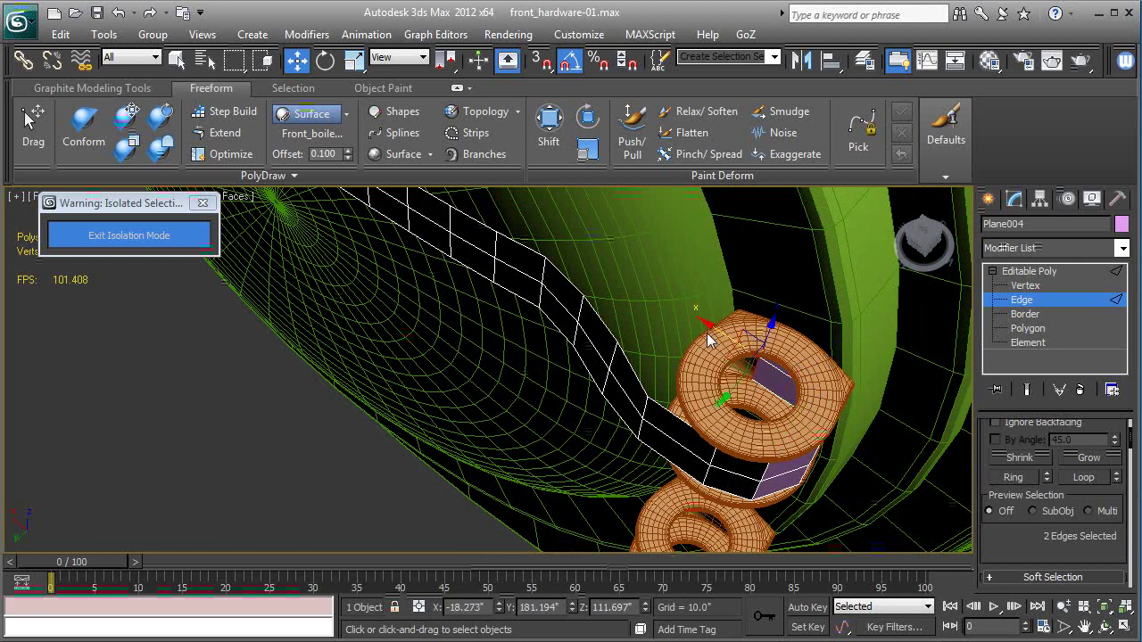
pyautogui.keyDown('alt'); pyautogui.moveTo(708, 329); pyautogui.dragTo(827, 364, button='middle'); pyautogui.keyUp('alt')
pyautogui.keyDown('alt'); pyautogui.moveTo(855, 332); pyautogui.dragTo(839, 333, button='middle'); pyautogui.keyUp('alt')
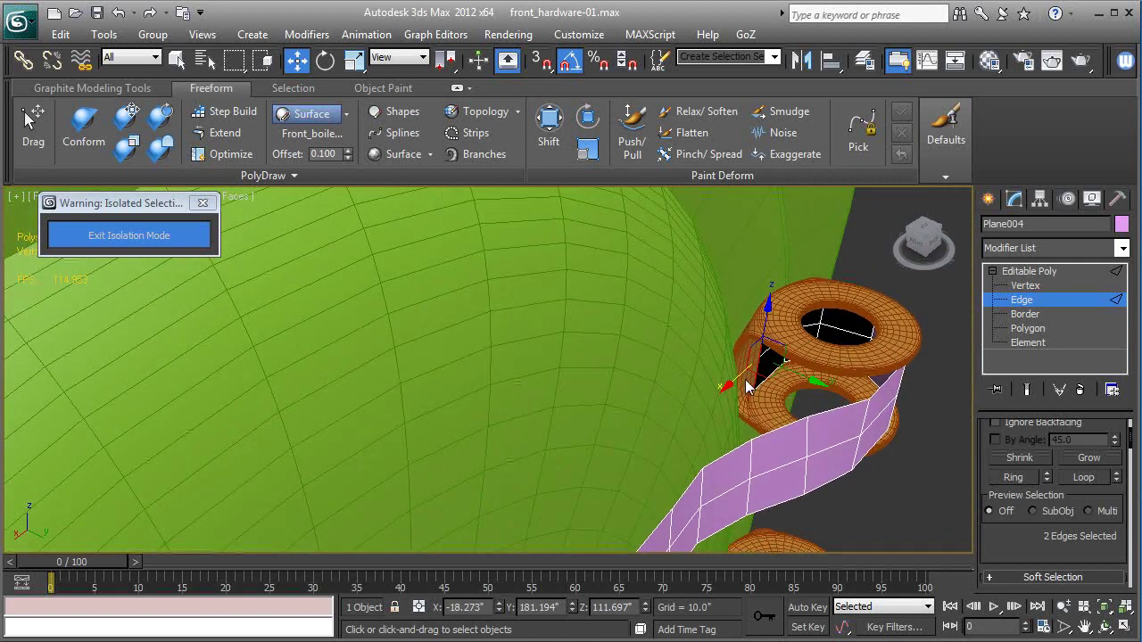
# Extend the curl with two more segments, first to about X -17.0", Y 182.4", and bring the end to about X -17.3", Y 184.0".
pyautogui.keyDown('shift'); pyautogui.moveTo(740, 386); pyautogui.dragTo(753, 424); pyautogui.keyUp('shift')
pyautogui.keyDown('alt'); pyautogui.moveTo(754, 424); pyautogui.dragTo(763, 458, button='middle'); pyautogui.keyUp('alt')
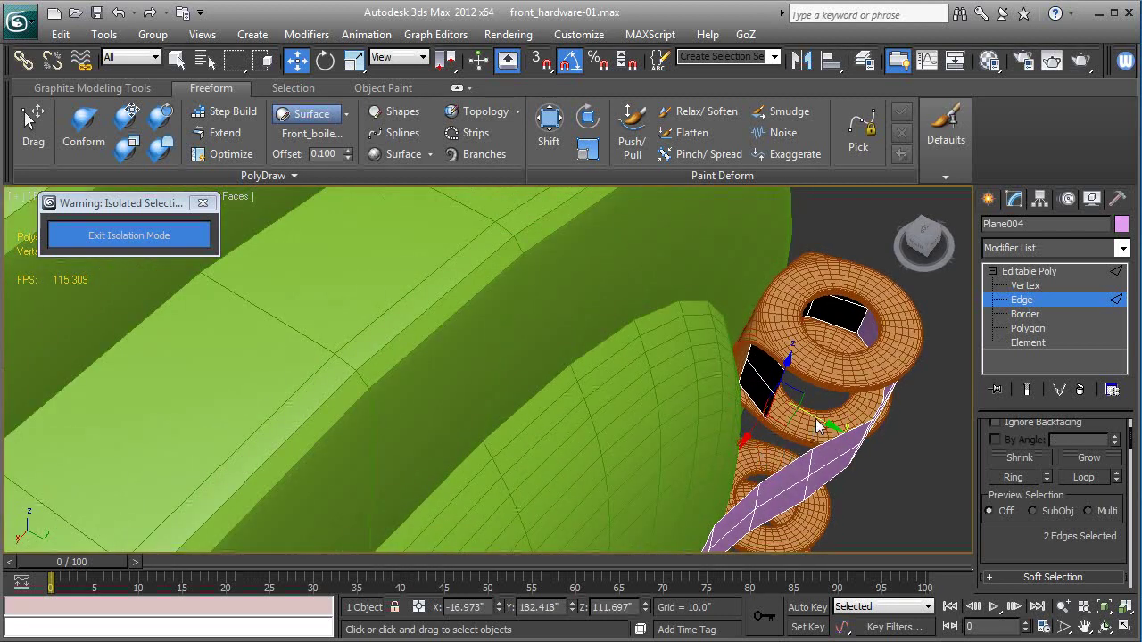
pyautogui.keyDown('shift'); pyautogui.moveTo(818, 422); pyautogui.dragTo(877, 433); pyautogui.keyUp('shift')
pyautogui.keyDown('alt'); pyautogui.moveTo(859, 447); pyautogui.dragTo(790, 457, button='middle'); pyautogui.keyUp('alt')
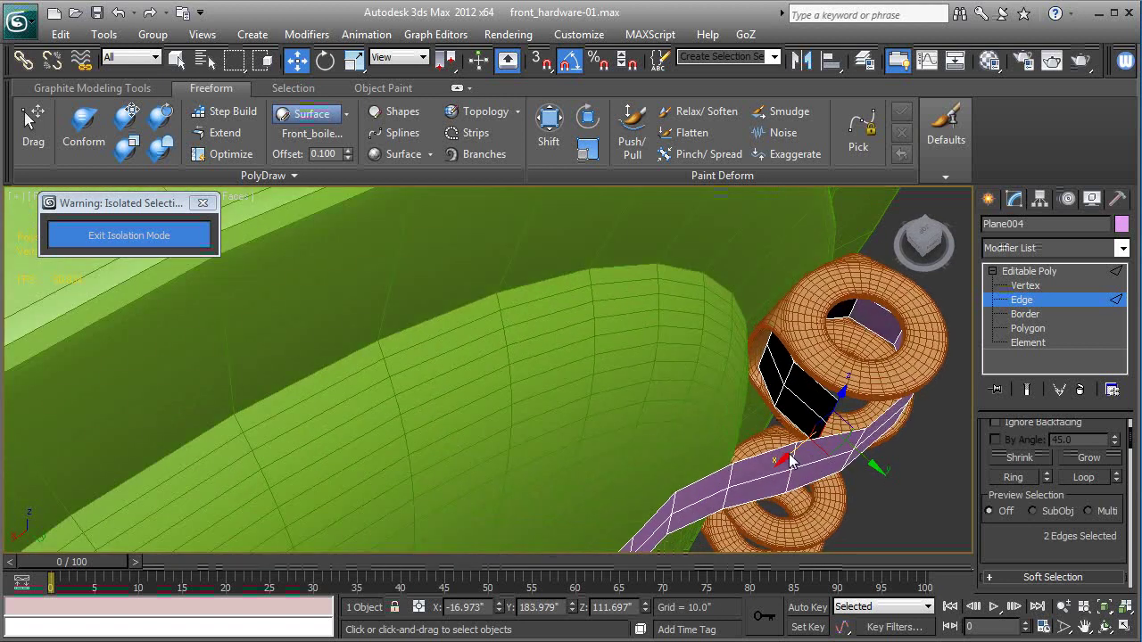
pyautogui.moveTo(790, 458); pyautogui.dragTo(796, 447)
pyautogui.keyDown('alt'); pyautogui.moveTo(793, 449); pyautogui.dragTo(770, 453, button='middle'); pyautogui.keyUp('alt')
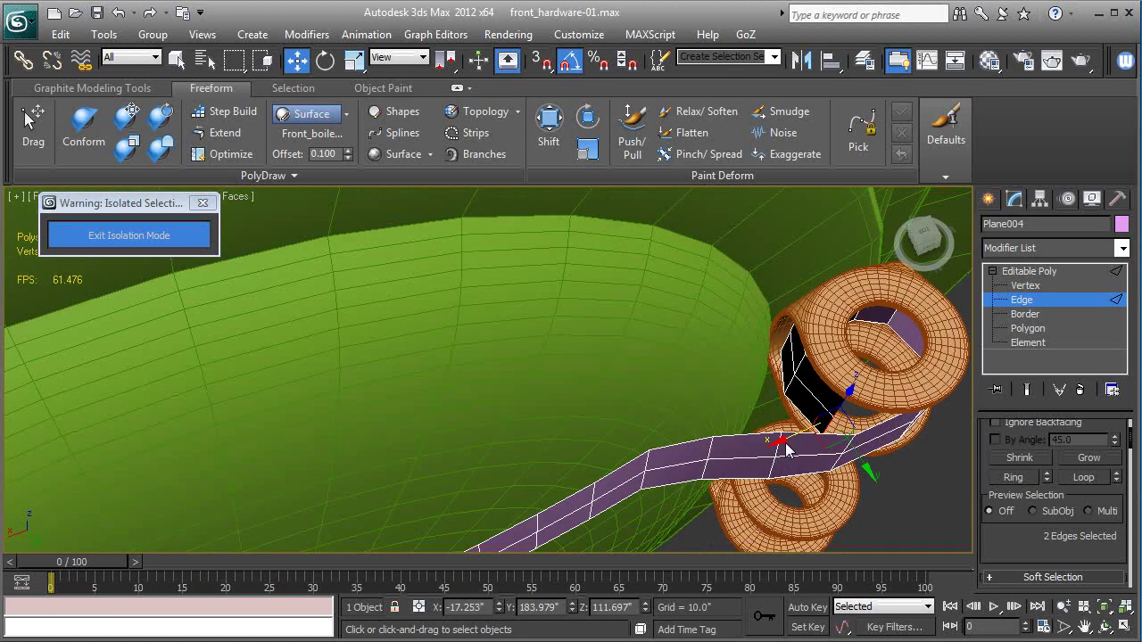
# Bring the curl's end edges back toward the strip at about X -18.4", Y 184.7", finishing the loop inside the bracket.
pyautogui.moveTo(781, 444); pyautogui.dragTo(822, 421)
pyautogui.moveTo(896, 453); pyautogui.dragTo(914, 467)
pyautogui.press('F4')
pyautogui.keyDown('alt'); pyautogui.moveTo(919, 415); pyautogui.dragTo(890, 340, button='middle'); pyautogui.keyUp('alt')
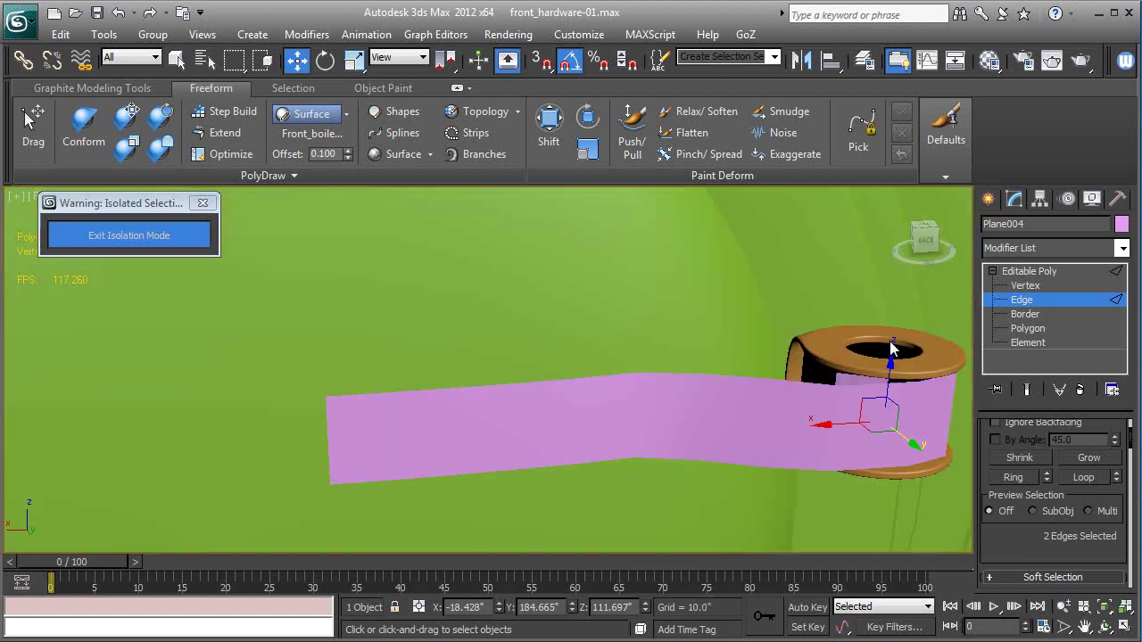
# Shape the strip's free end into a point by moving its two corner vertices along X toward the bracket.
pyautogui.scroll(-3, 890, 334)
pyautogui.moveTo(692, 364); pyautogui.dragTo(787, 409, button='middle')
pyautogui.press('F4')
pyautogui.moveTo(677, 385); pyautogui.dragTo(811, 375, button='middle')
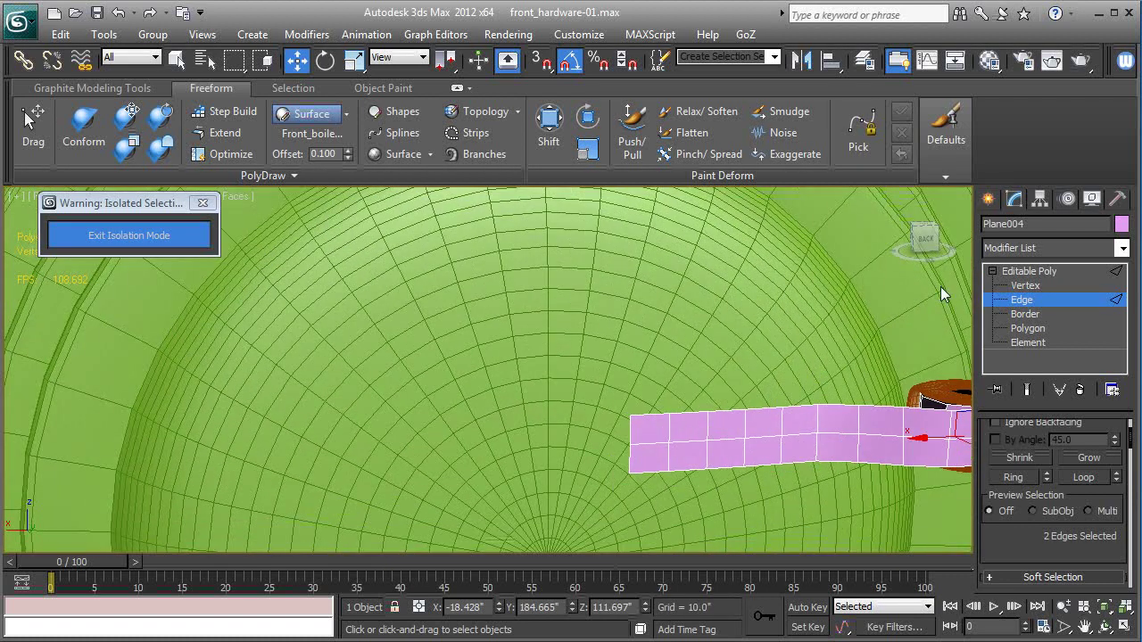
pyautogui.click(1026, 286)
pyautogui.click(631, 416)
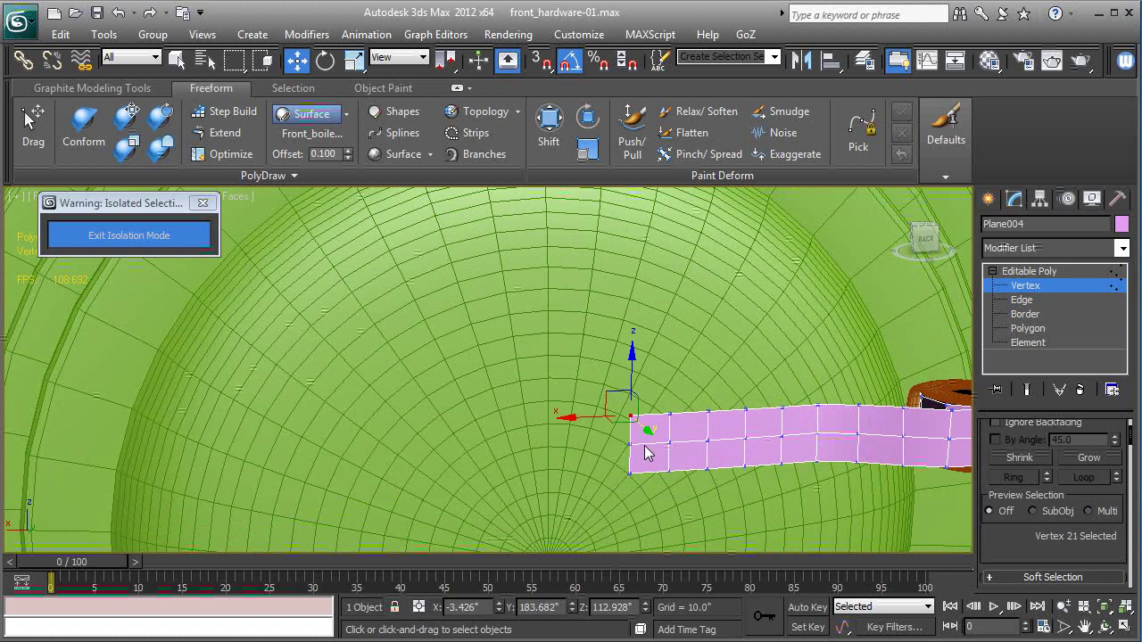
pyautogui.keyDown('ctrl'); pyautogui.moveTo(639, 489); pyautogui.dragTo(652, 486); pyautogui.keyUp('ctrl')
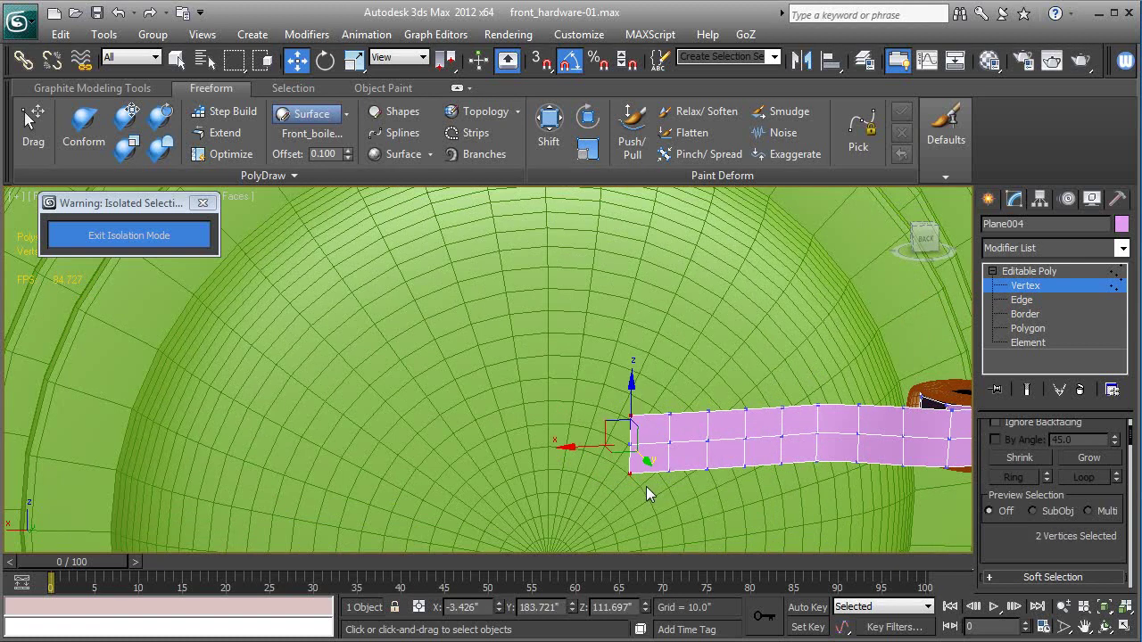
pyautogui.moveTo(570, 446); pyautogui.dragTo(592, 446)
pyautogui.click(1028, 271)
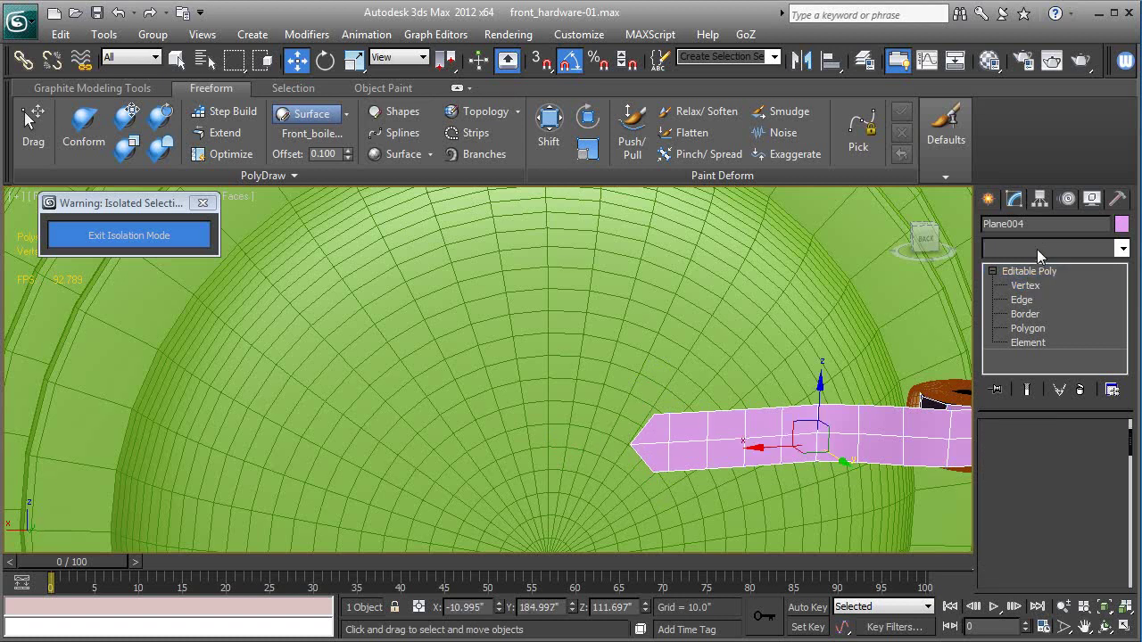
# Give the strip thickness with a Shell modifier using an inner amount of 0.63".
pyautogui.click(1037, 249)
pyautogui.scroll(-5, 1037, 247)
pyautogui.scroll(-10, 1037, 247)
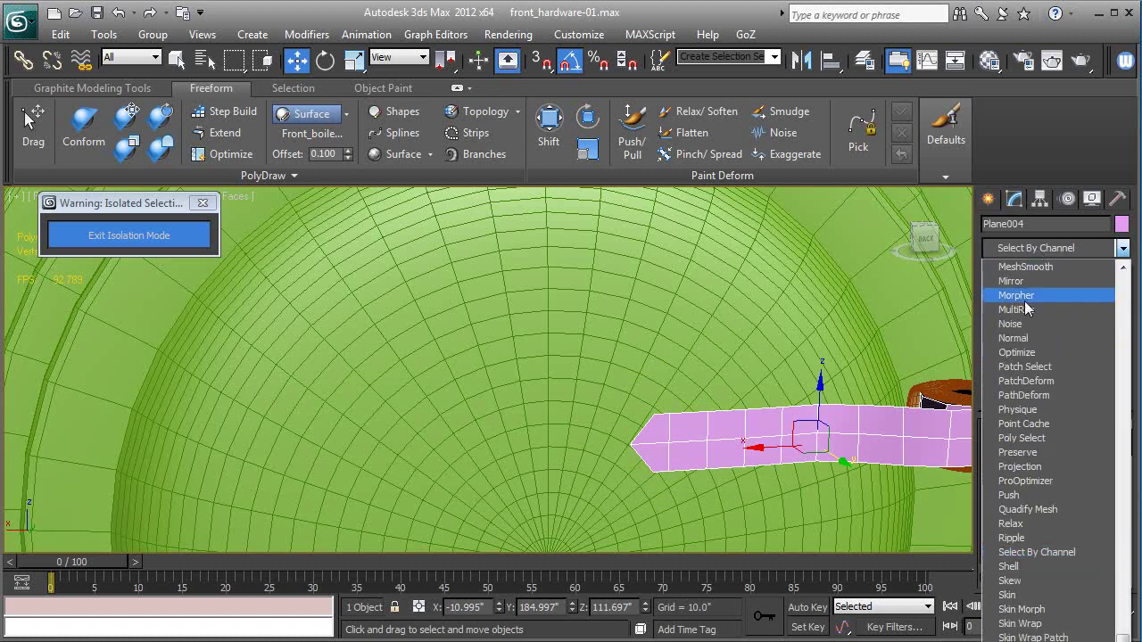
pyautogui.click(1008, 568)
pyautogui.moveTo(687, 460)
pyautogui.keyDown('alt'); pyautogui.mouseDown(button='middle')
pyautogui.moveTo(762, 458)
pyautogui.moveTo(678, 461)
pyautogui.mouseUp(button='middle'); pyautogui.keyUp('alt')
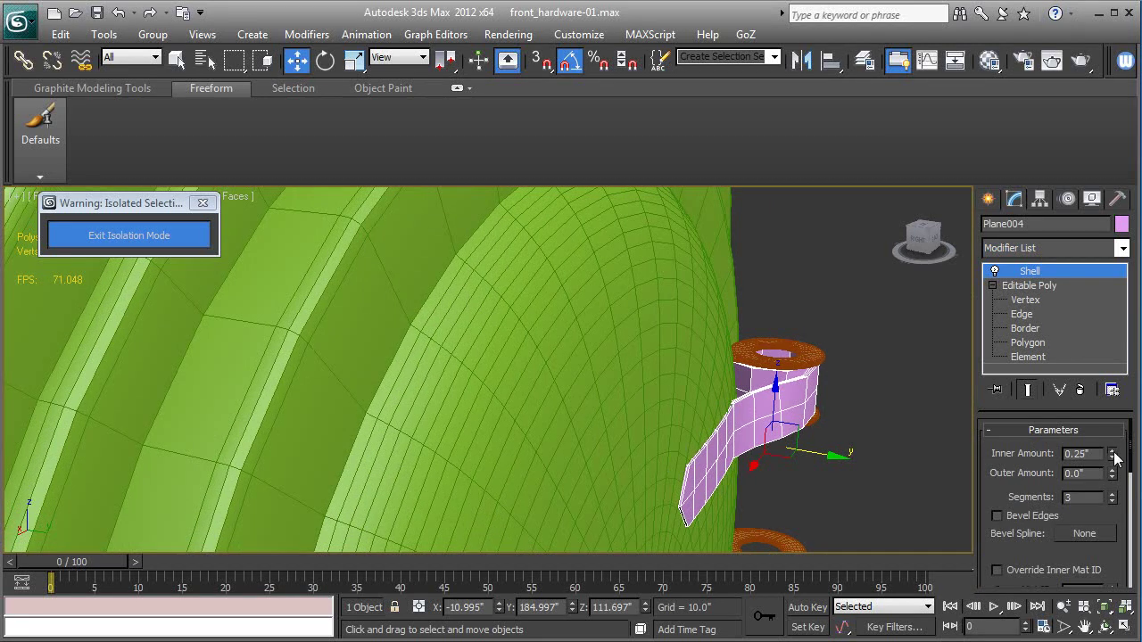
pyautogui.moveTo(1115, 458); pyautogui.dragTo(1128, 424)
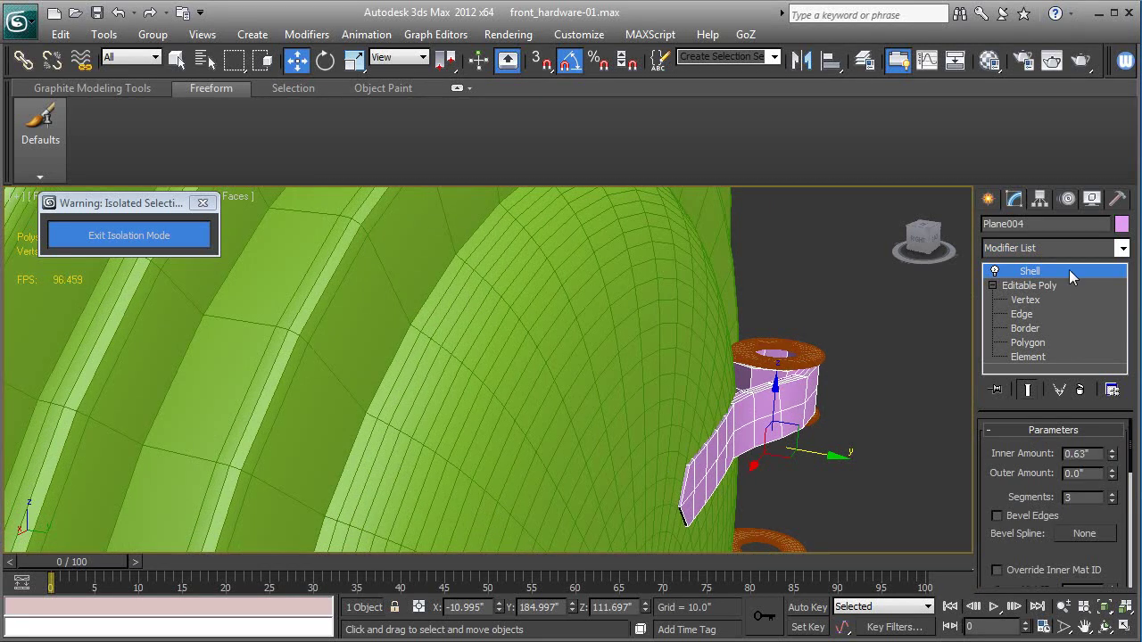
# Add a TurboSmooth modifier above the Shell and inspect the smoothed strip with and without edged faces.
pyautogui.click(1062, 247)
pyautogui.write('tu')
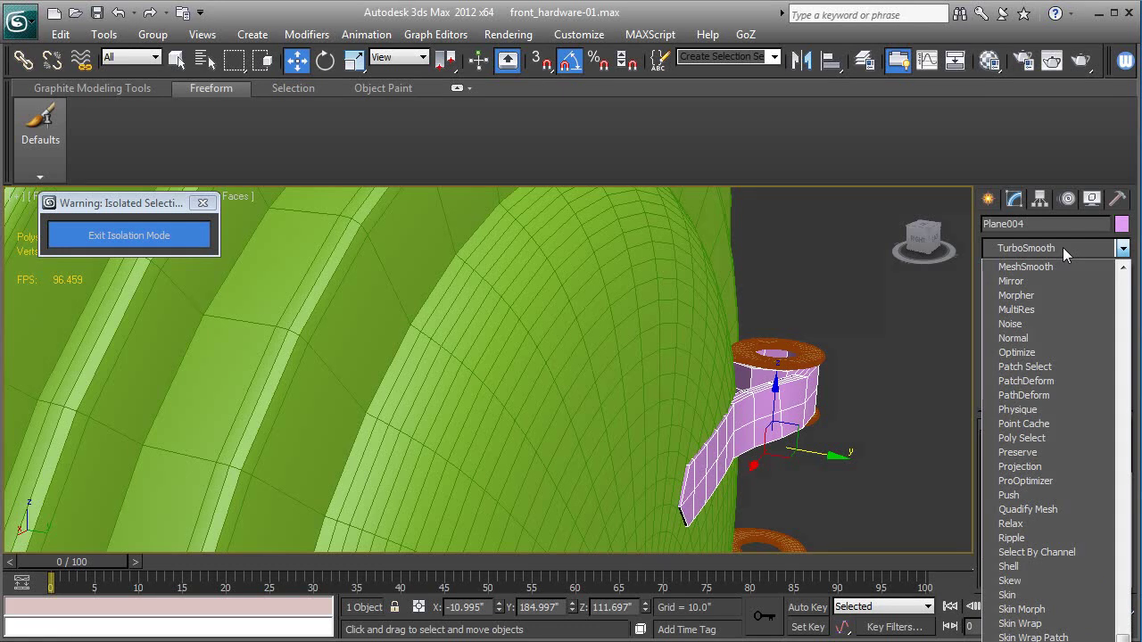
pyautogui.press('Return')
pyautogui.press('F4')
pyautogui.keyDown('alt'); pyautogui.moveTo(901, 451); pyautogui.dragTo(707, 460, button='middle'); pyautogui.keyUp('alt')
pyautogui.scroll(3, 708, 461)
pyautogui.press('F4')
pyautogui.moveTo(839, 426); pyautogui.dragTo(767, 373, button='middle')
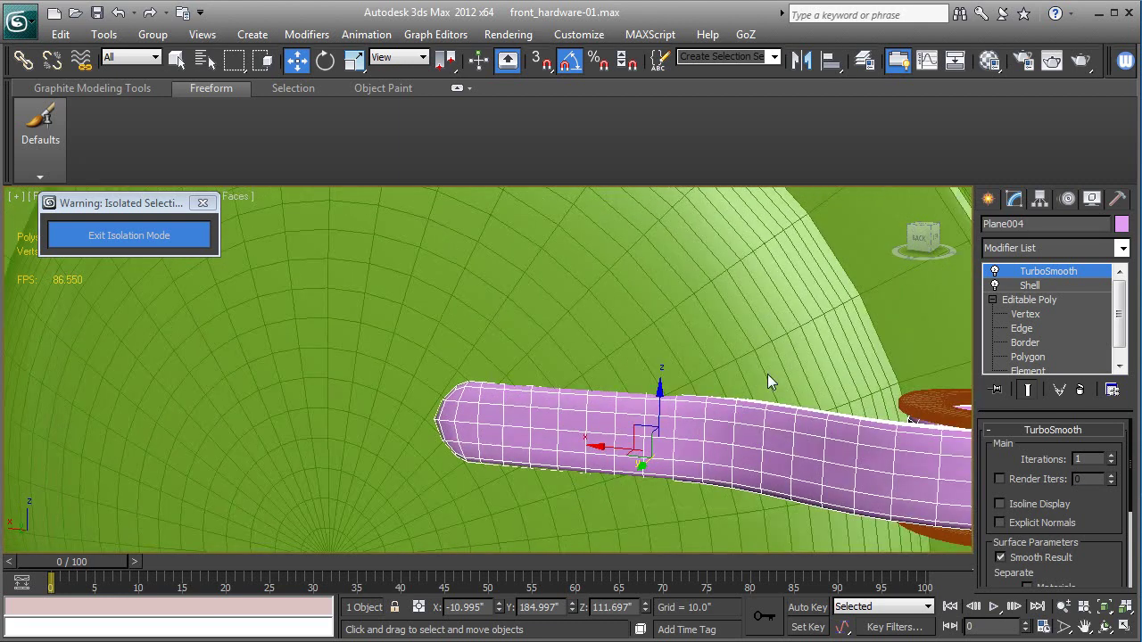
# Chamfer the base strip's long outer edges and pointed-end edges by 0.316" with 1 segment.
pyautogui.click(1015, 328)
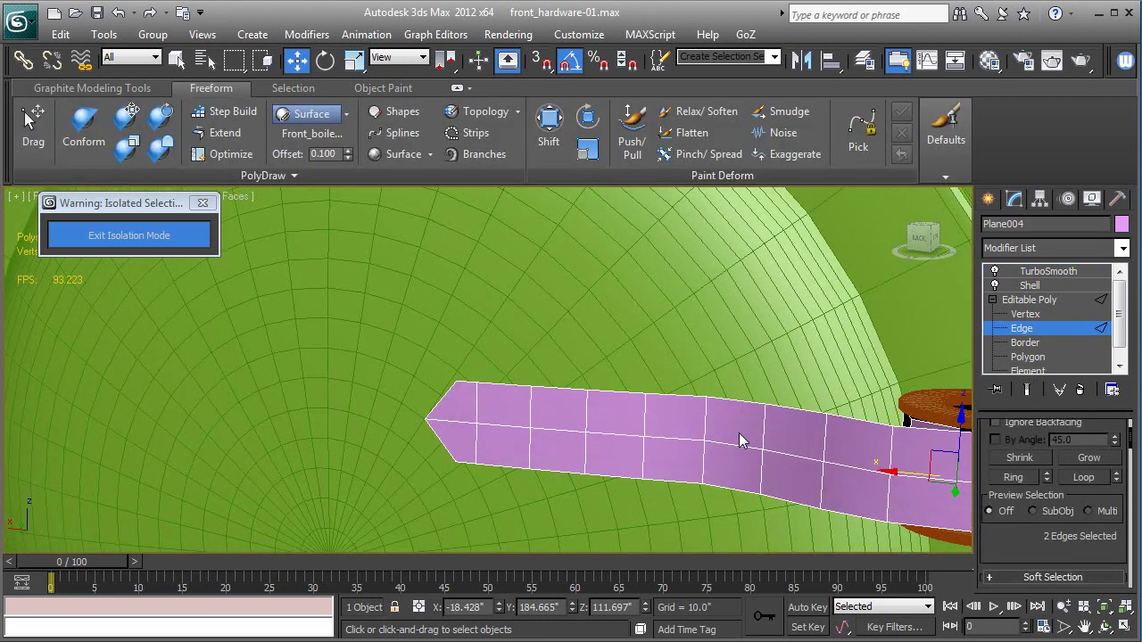
pyautogui.moveTo(864, 446); pyautogui.dragTo(755, 416, button='middle')
pyautogui.click(740, 415)
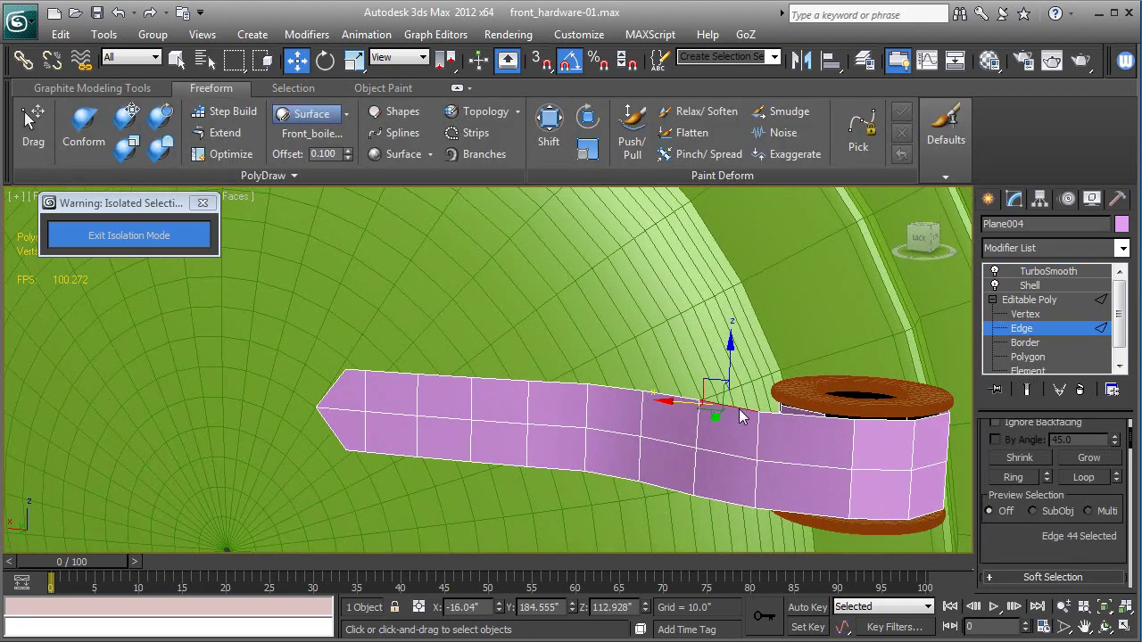
pyautogui.keyDown('ctrl'); pyautogui.click(721, 501); pyautogui.keyUp('ctrl')
pyautogui.doubleClick(721, 501)
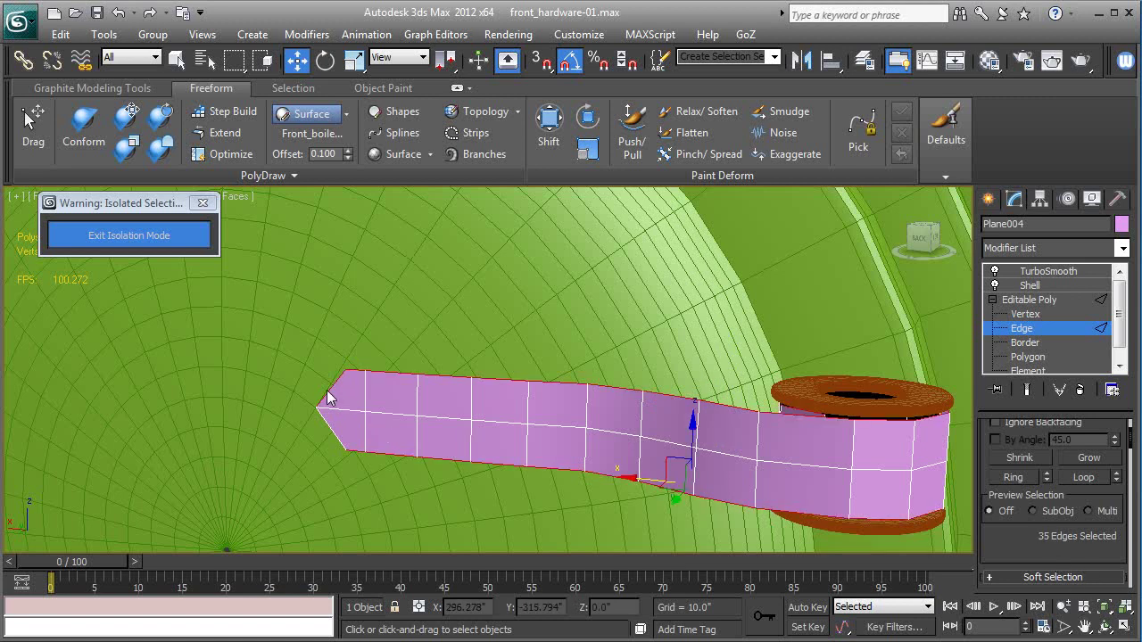
pyautogui.keyDown('ctrl'); pyautogui.click(327, 425); pyautogui.keyUp('ctrl')
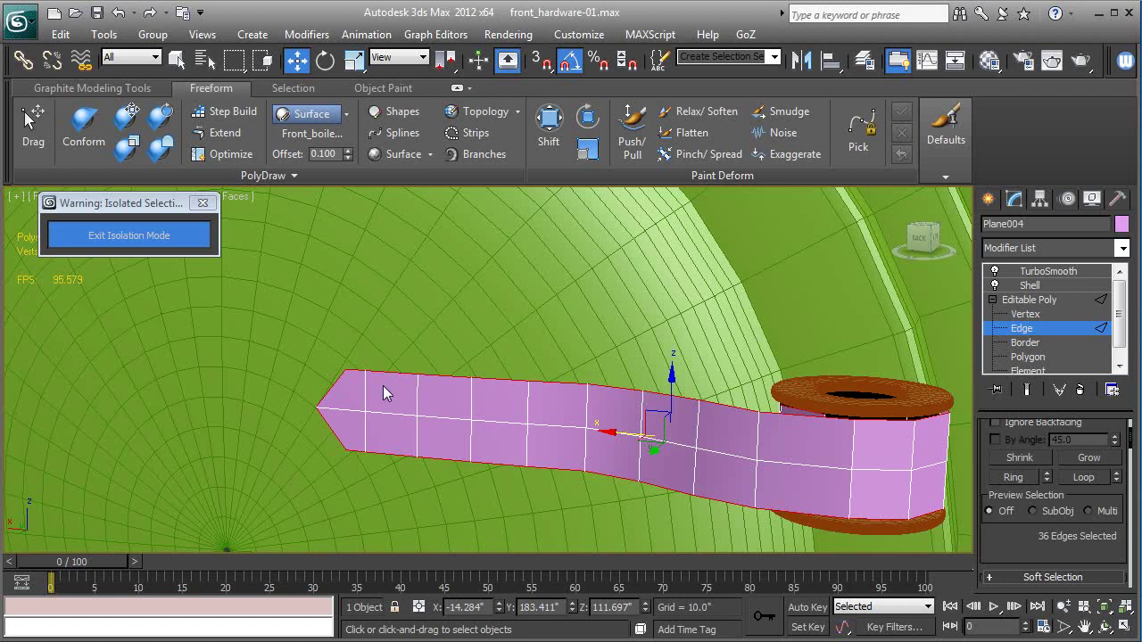
pyautogui.scroll(-4, 1018, 505)
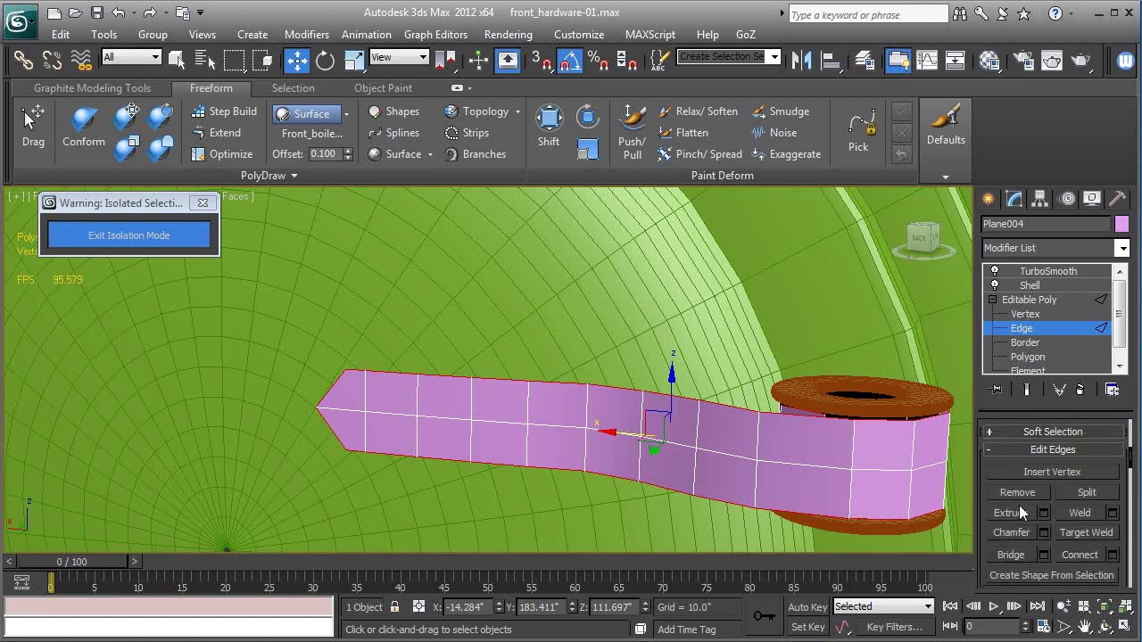
pyautogui.click(1043, 532)
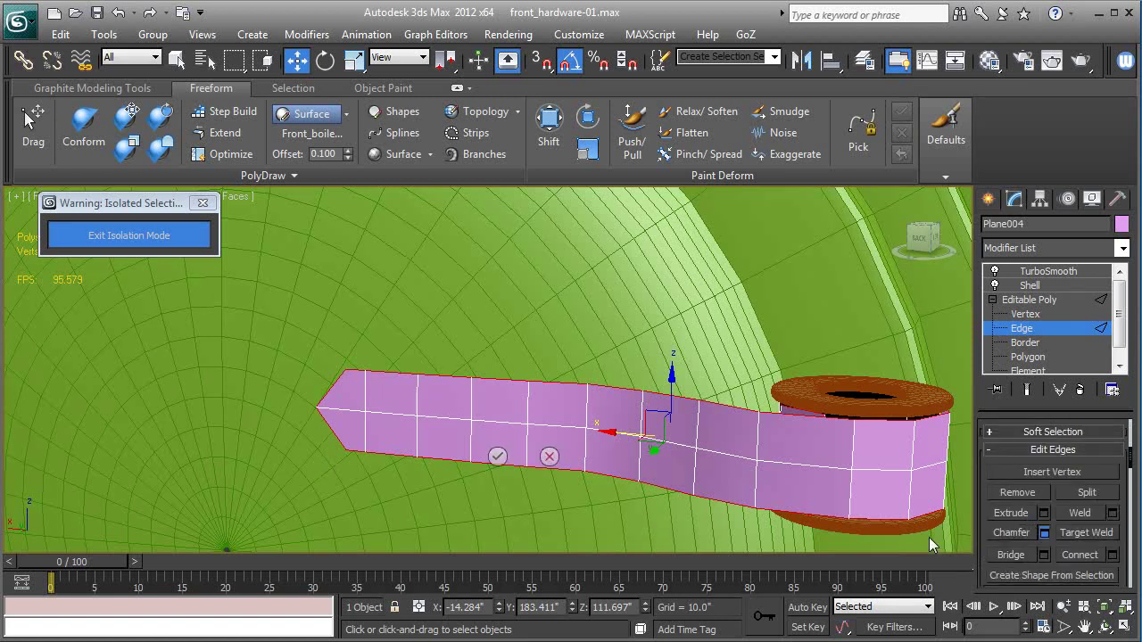
pyautogui.rightClick(505, 383)
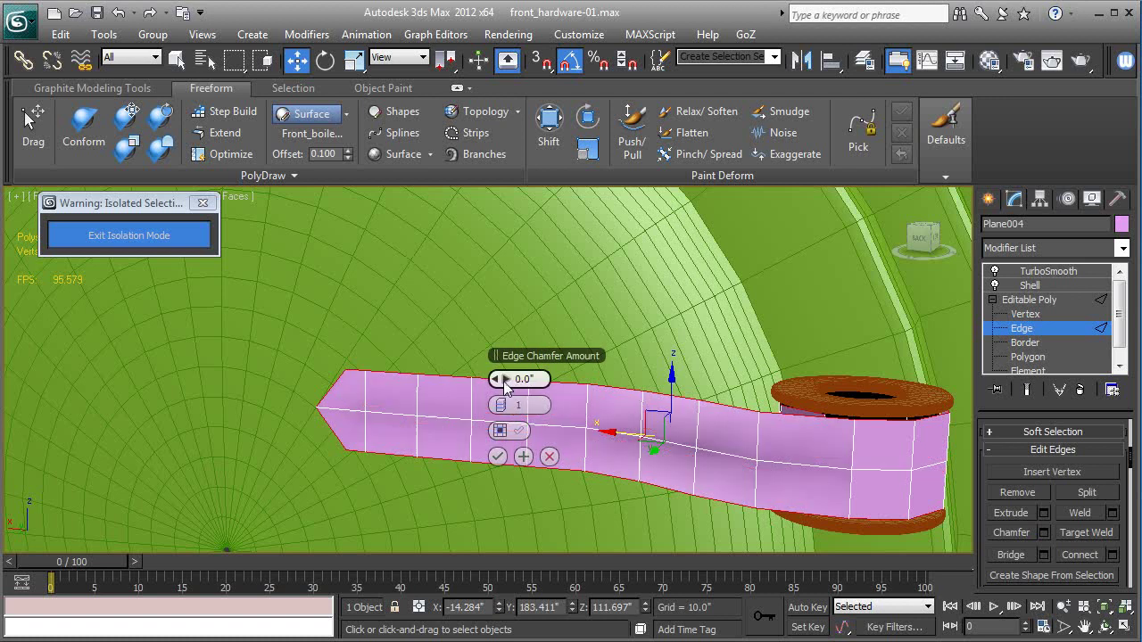
pyautogui.moveTo(505, 384); pyautogui.dragTo(505, 381)
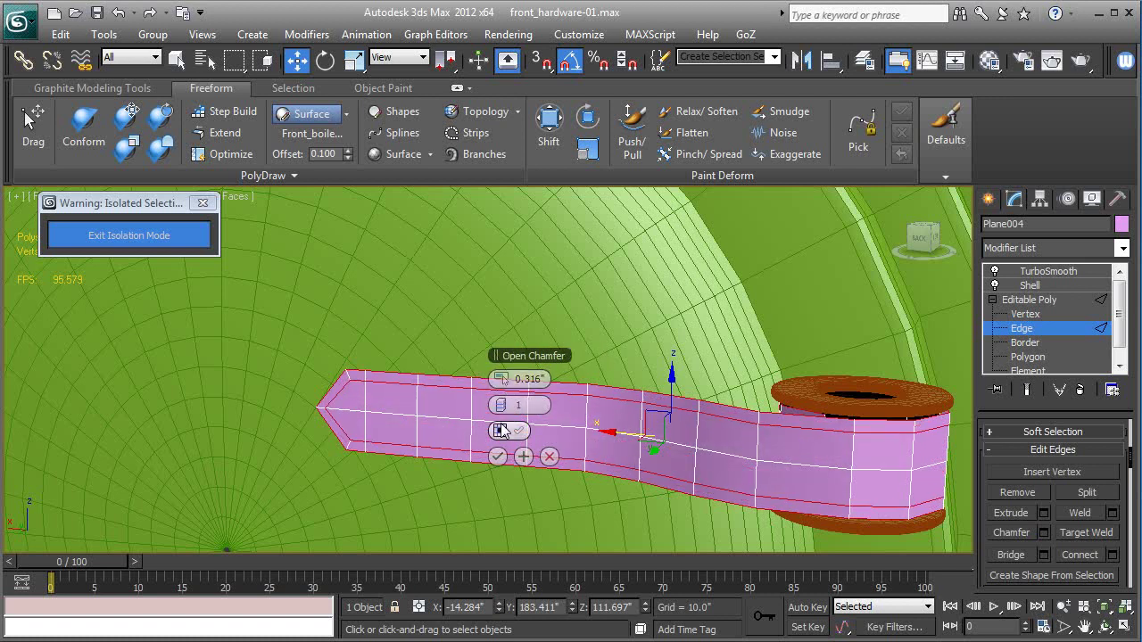
pyautogui.click(497, 457)
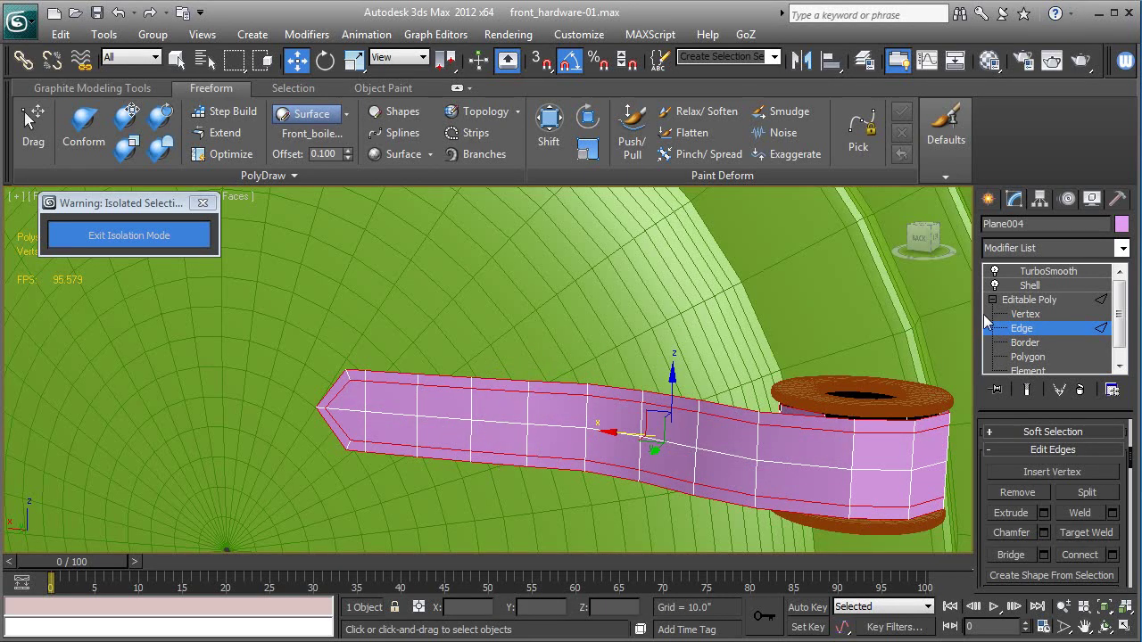
# Return to the TurboSmooth level and set its iterations to 2.
pyautogui.click(1029, 300)
pyautogui.click(1048, 272)
pyautogui.keyDown('alt'); pyautogui.moveTo(900, 382); pyautogui.dragTo(648, 427, button='middle'); pyautogui.keyUp('alt')
pyautogui.click(1111, 456)
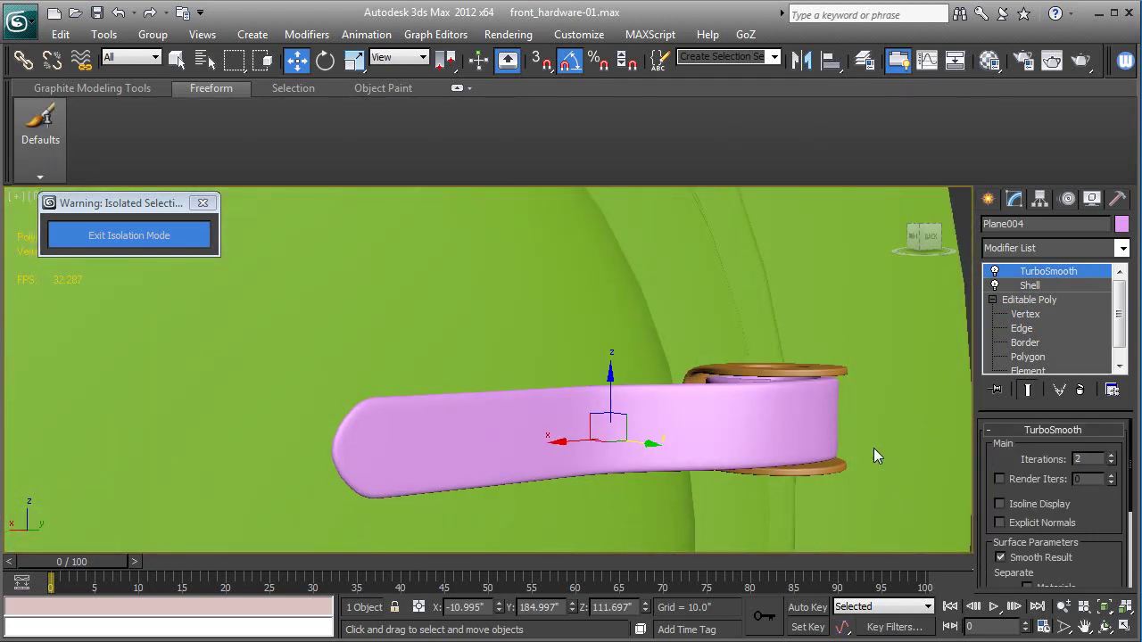
# Raise the upper row of the strap's base vertices by about 0.1" in Z and return to the TurboSmooth level.
pyautogui.keyDown('alt'); pyautogui.moveTo(875, 458); pyautogui.dragTo(671, 301, button='middle'); pyautogui.keyUp('alt')
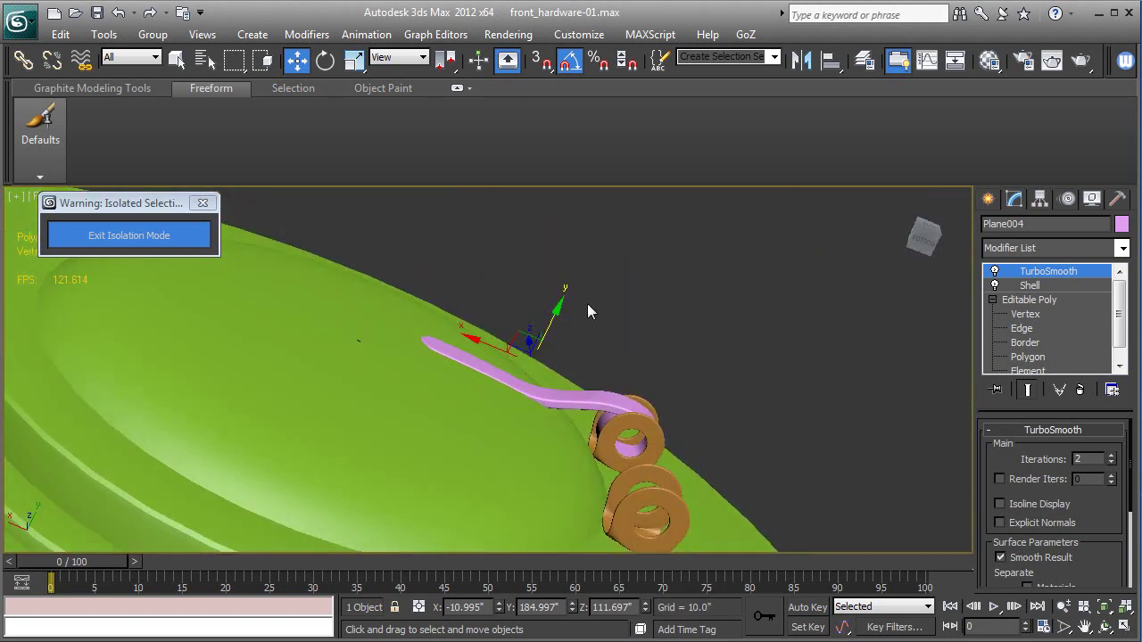
pyautogui.moveTo(560, 307); pyautogui.dragTo(564, 305)
pyautogui.keyDown('alt'); pyautogui.moveTo(563, 305); pyautogui.dragTo(574, 280, button='middle'); pyautogui.keyUp('alt')
pyautogui.scroll(3, 498, 443)
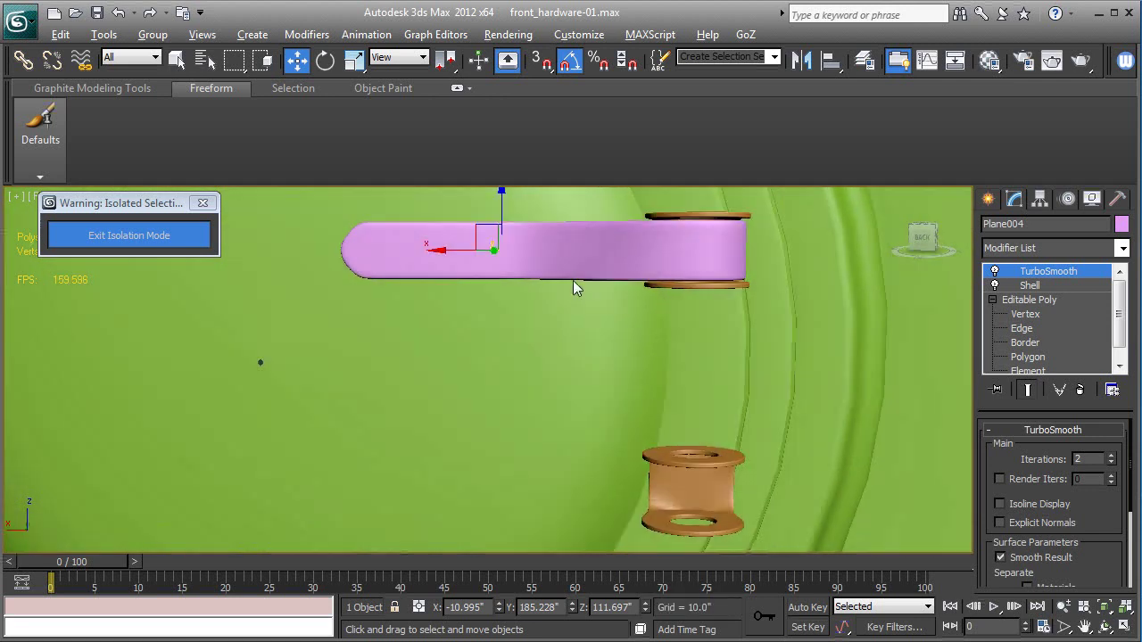
pyautogui.click(1021, 314)
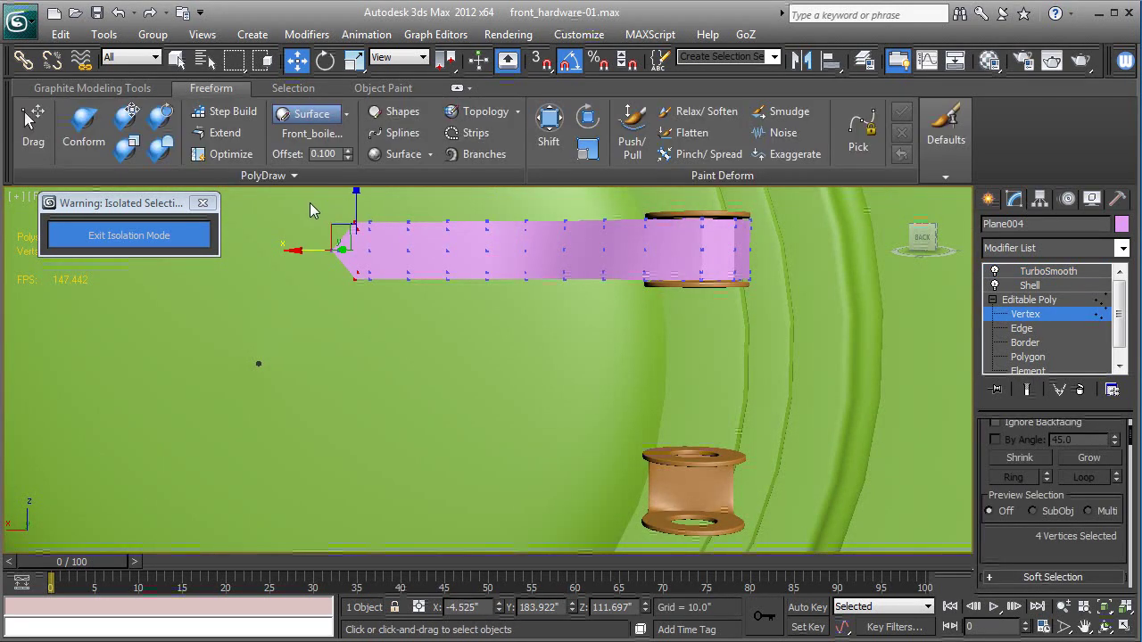
pyautogui.moveTo(310, 202); pyautogui.dragTo(769, 238)
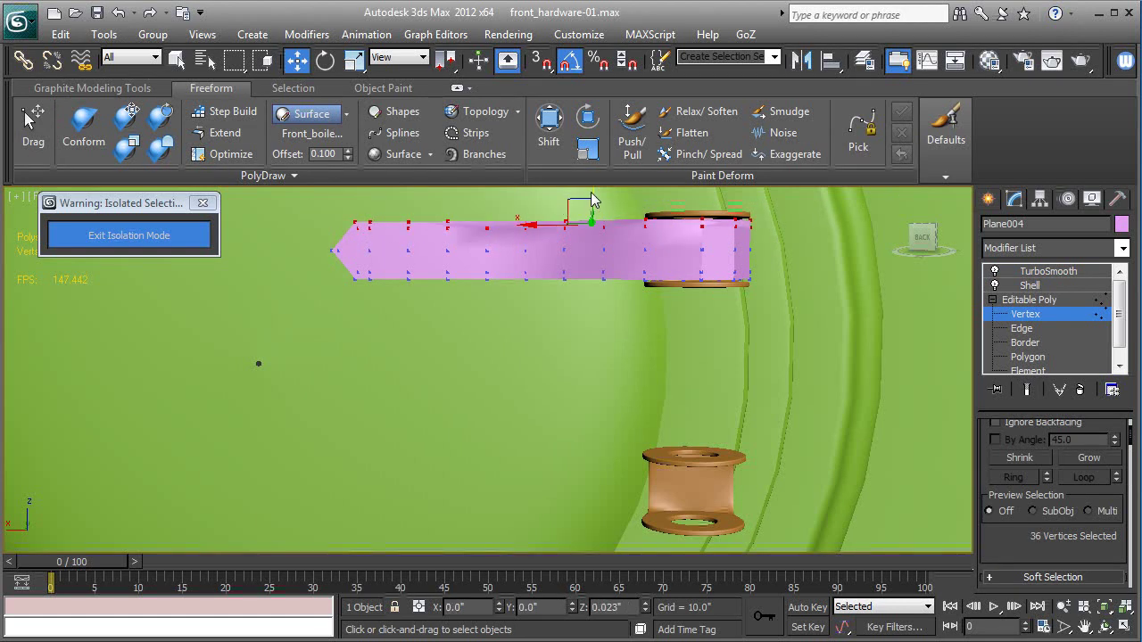
pyautogui.moveTo(606, 233); pyautogui.dragTo(606, 293, button='middle')
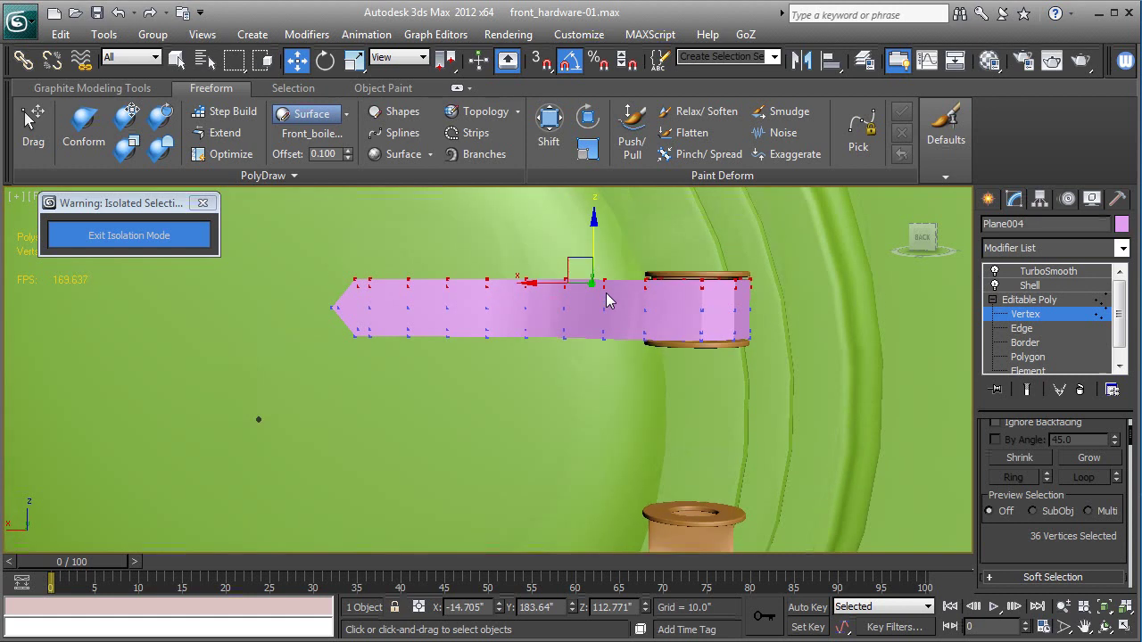
pyautogui.moveTo(598, 249); pyautogui.dragTo(597, 245)
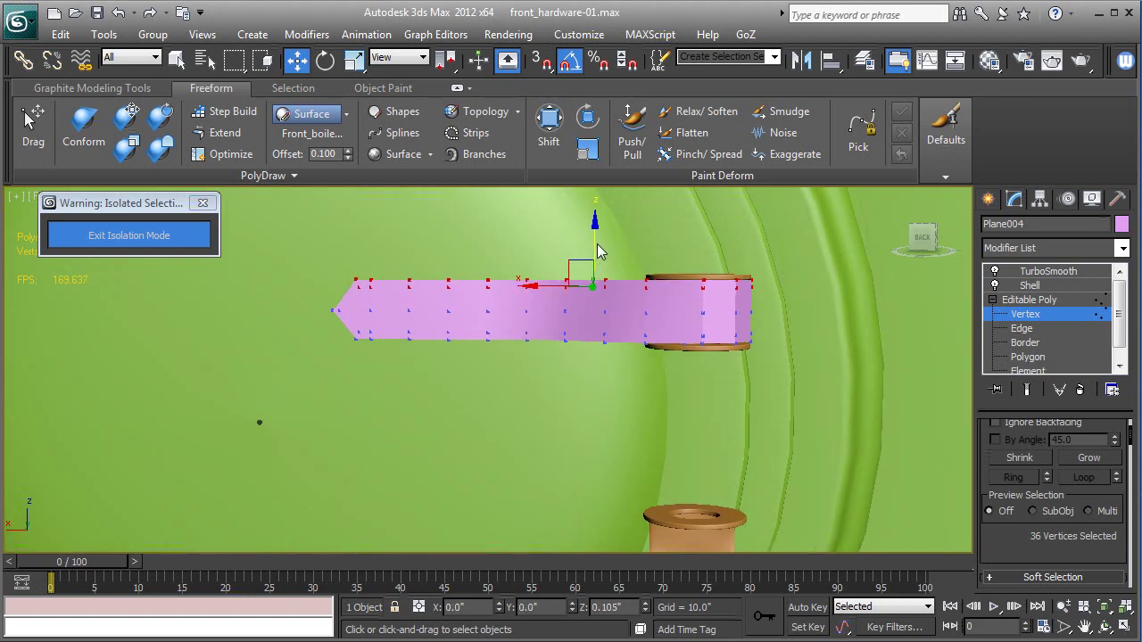
pyautogui.click(1027, 300)
pyautogui.click(1043, 271)
# Rename the strap object as hinge_strap-01.
pyautogui.moveTo(904, 299)
pyautogui.keyDown('alt'); pyautogui.mouseDown(button='middle')
pyautogui.moveTo(817, 364)
pyautogui.moveTo(833, 450)
pyautogui.moveTo(902, 308)
pyautogui.mouseUp(button='middle'); pyautogui.keyUp('alt')
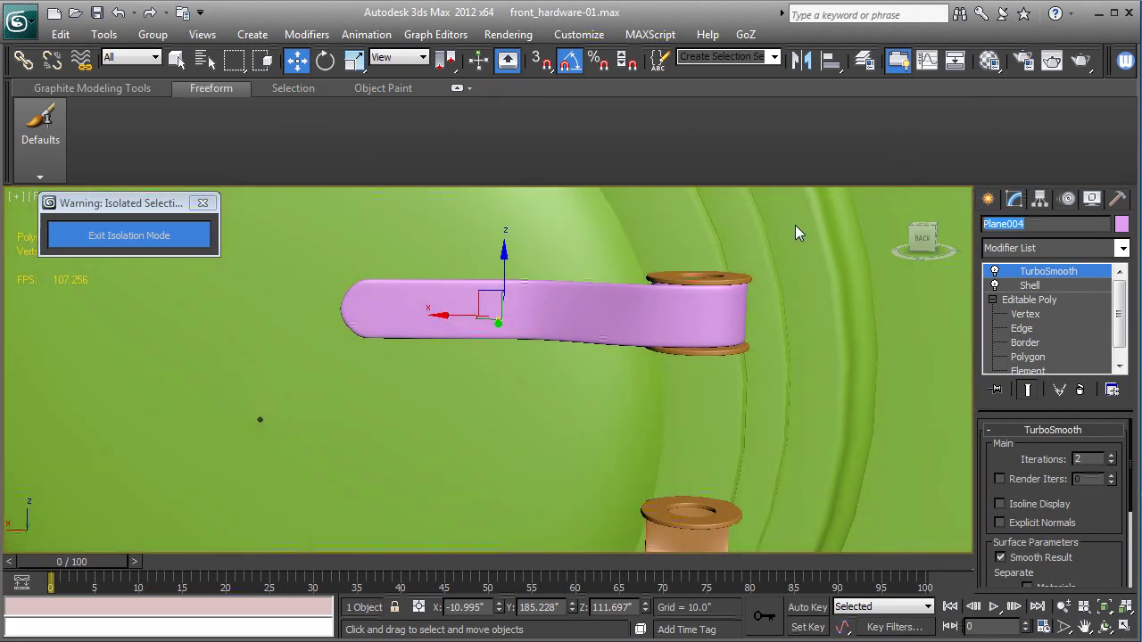
pyautogui.write('hinge')
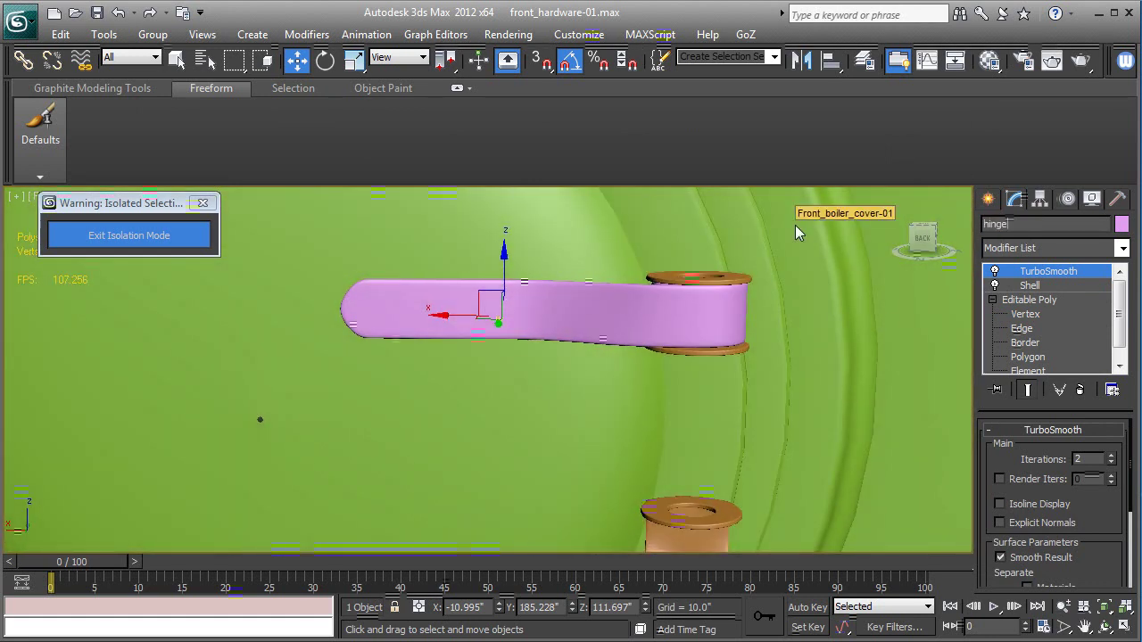
pyautogui.write('_strap-01')
# Rename the upper and lower hinge brackets together with the base name hinge_pivot and numbering enabled.
pyautogui.click(676, 279)
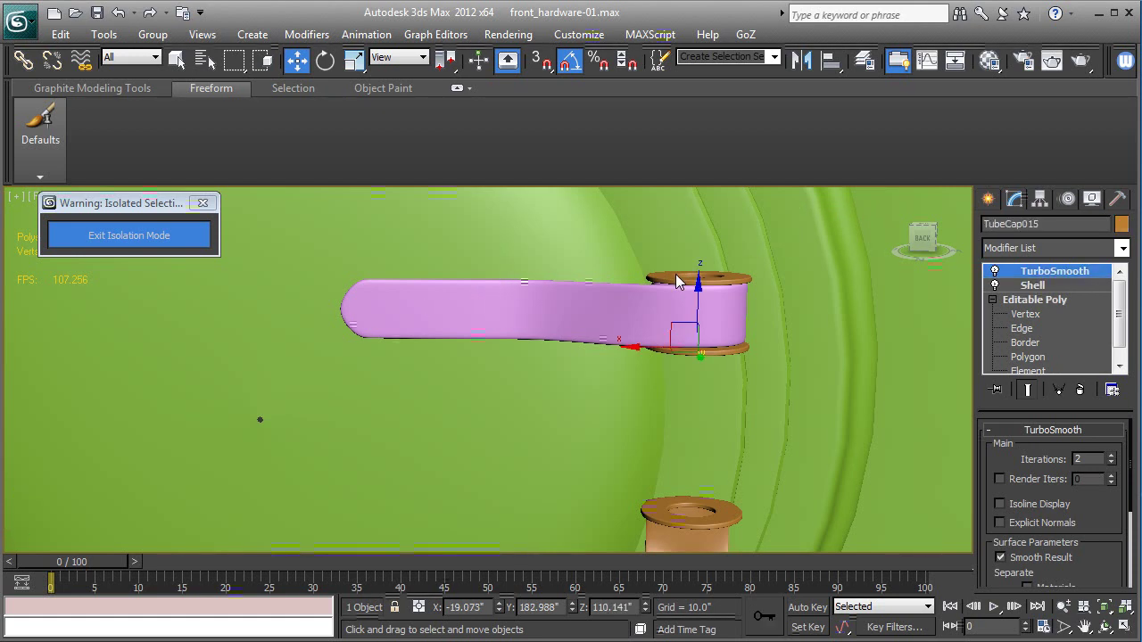
pyautogui.press('F3')
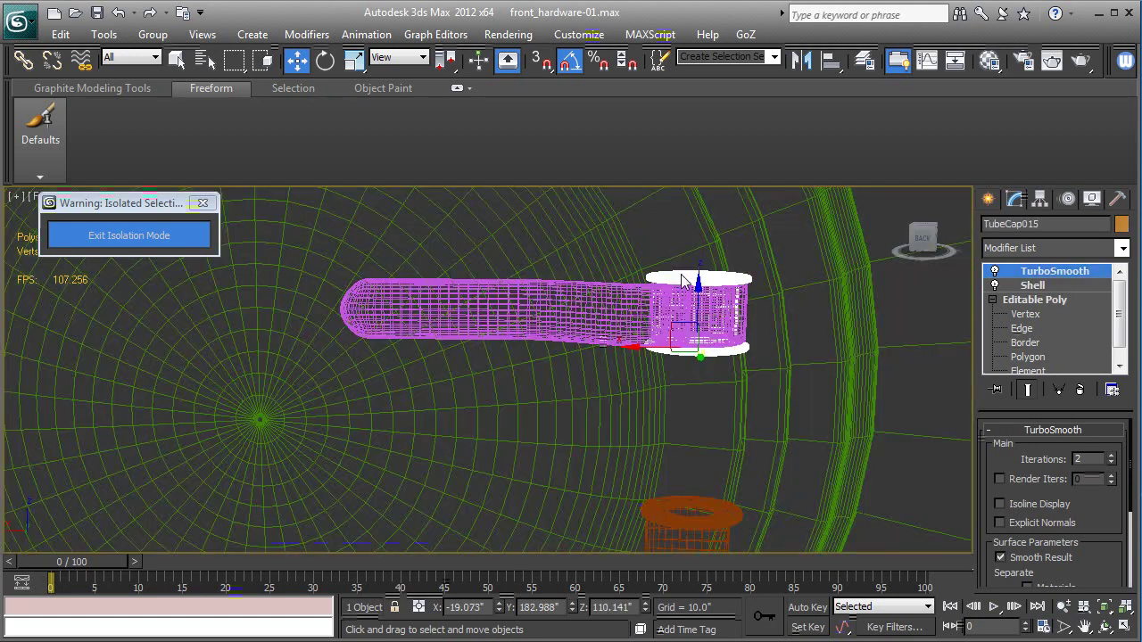
pyautogui.keyDown('ctrl'); pyautogui.click(687, 515); pyautogui.keyUp('ctrl')
pyautogui.click(104, 34)
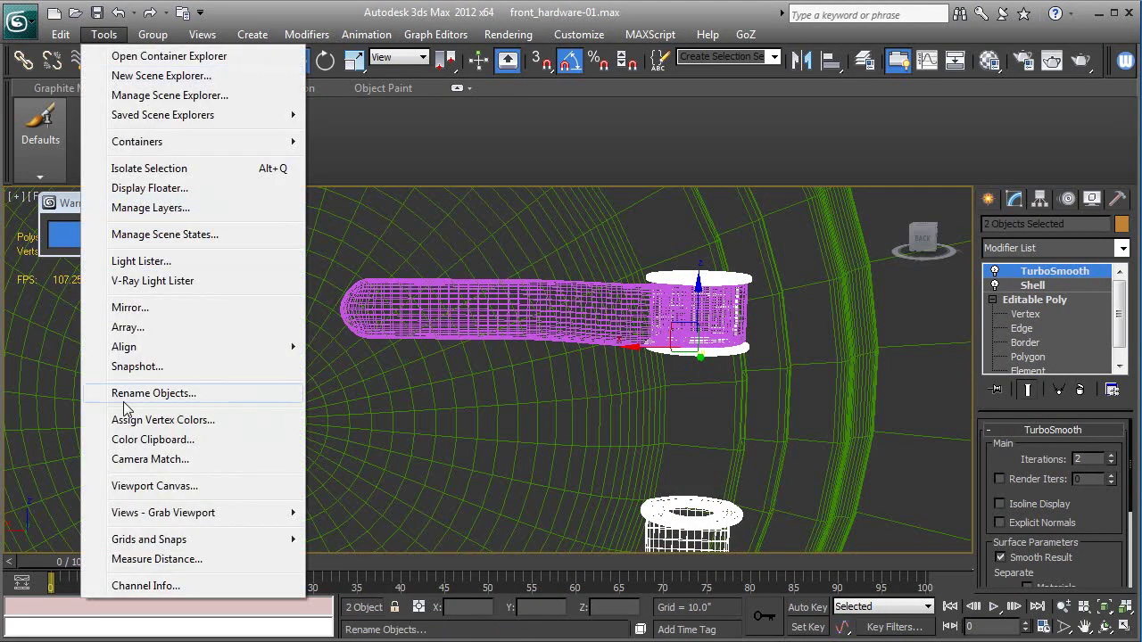
pyautogui.click(130, 393)
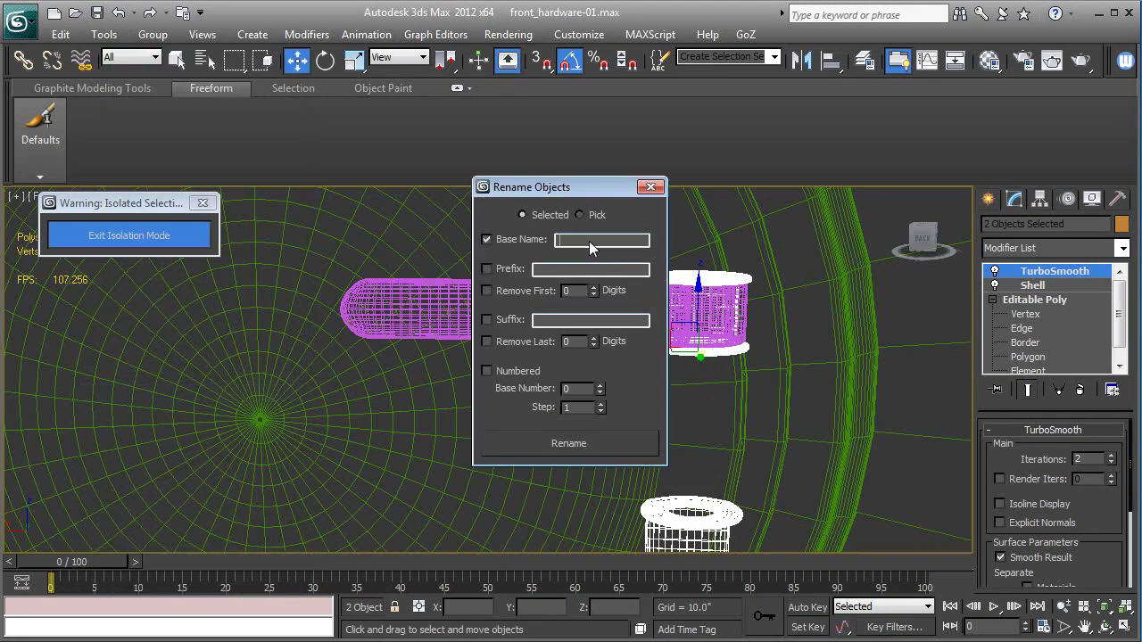
pyautogui.write('hinge_pivot')
pyautogui.click(487, 370)
pyautogui.click(545, 443)
pyautogui.click(650, 186)
# Clone hinge_strap-01 as one instance straight down into the lower hinge bracket, at Z 101.306".
pyautogui.click(642, 337)
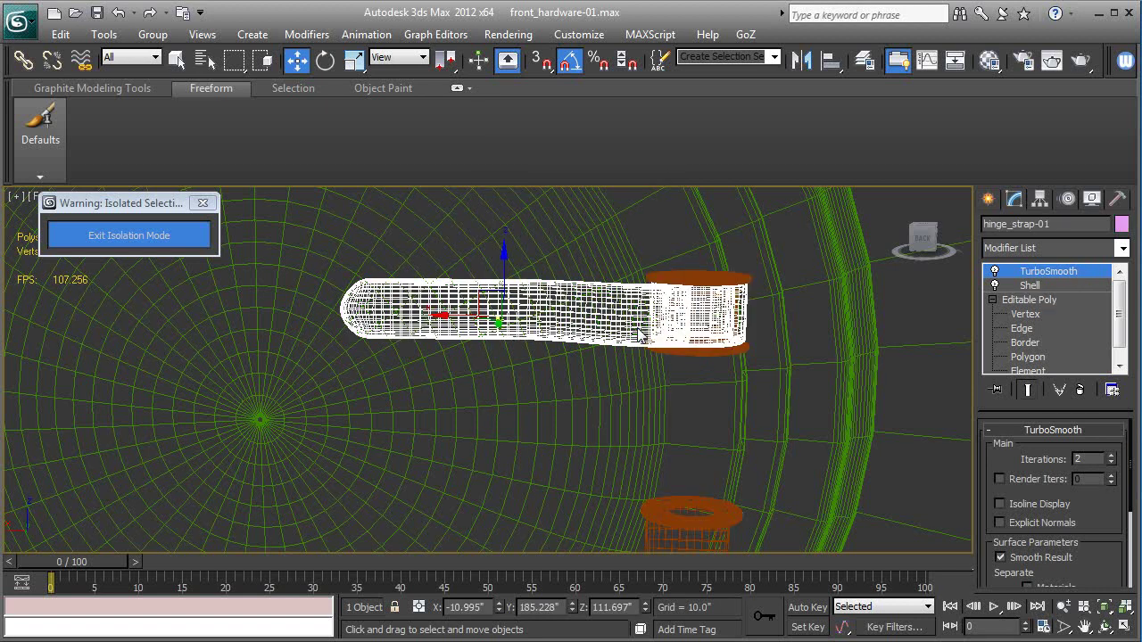
pyautogui.press('F3')
pyautogui.moveTo(639, 349); pyautogui.dragTo(628, 292, button='middle')
pyautogui.scroll(-3, 628, 293)
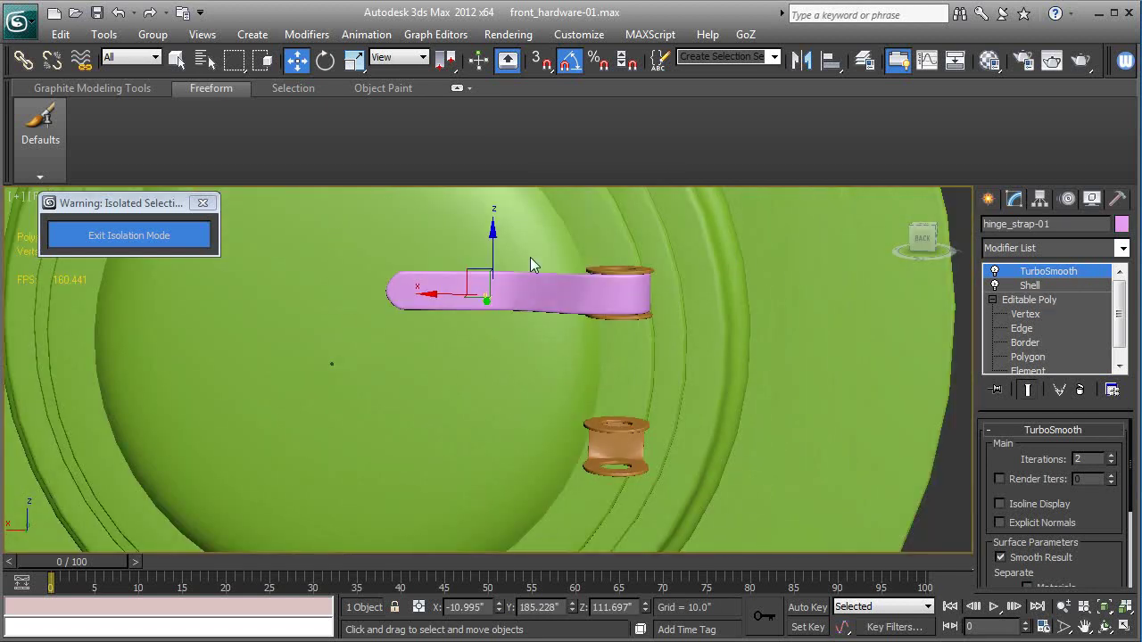
pyautogui.keyDown('shift'); pyautogui.moveTo(493, 234); pyautogui.dragTo(487, 392); pyautogui.keyUp('shift')
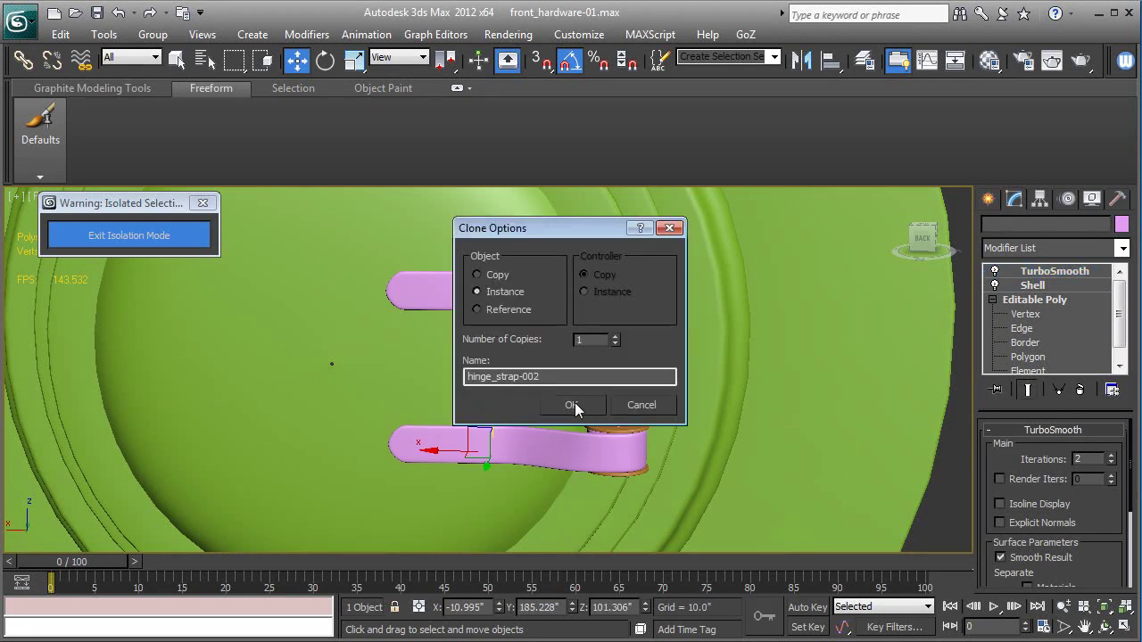
pyautogui.click(574, 403)
# Examine how both hinge straps sit in their brackets and follow the boiler cover from several angles.
pyautogui.keyDown('alt'); pyautogui.moveTo(611, 392); pyautogui.dragTo(556, 446, button='middle'); pyautogui.keyUp('alt')
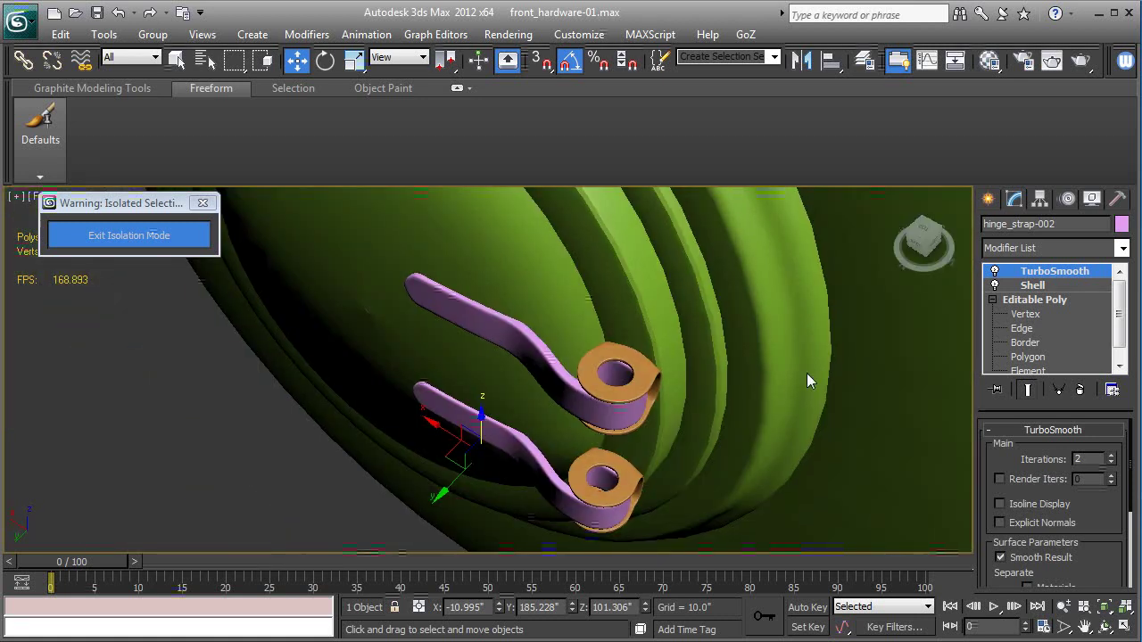
pyautogui.scroll(-3, 806, 373)
pyautogui.moveTo(806, 373); pyautogui.dragTo(748, 360, button='middle')
pyautogui.keyDown('alt'); pyautogui.moveTo(834, 353); pyautogui.dragTo(549, 372, button='middle'); pyautogui.keyUp('alt')
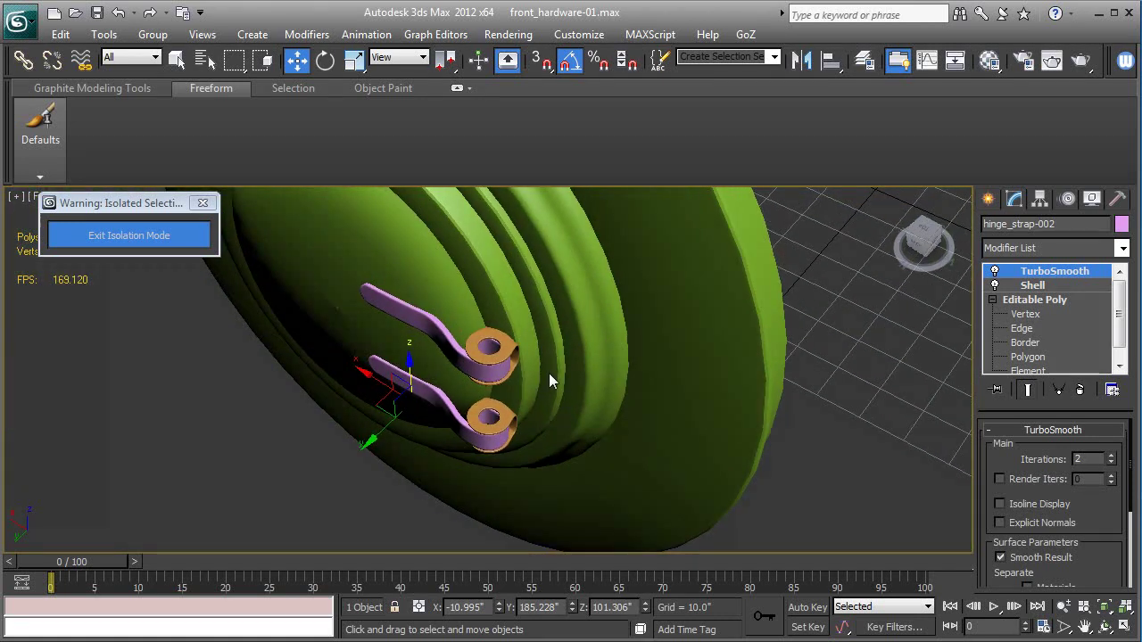
pyautogui.press('k')
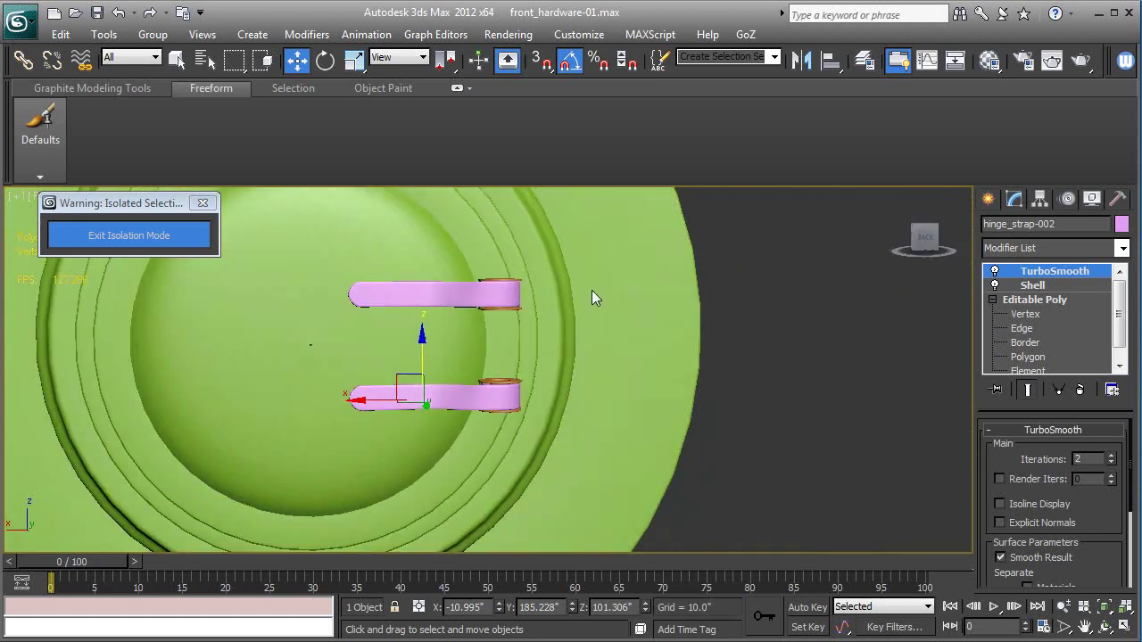
pyautogui.keyDown('alt'); pyautogui.moveTo(534, 338); pyautogui.dragTo(522, 418, button='middle'); pyautogui.keyUp('alt')
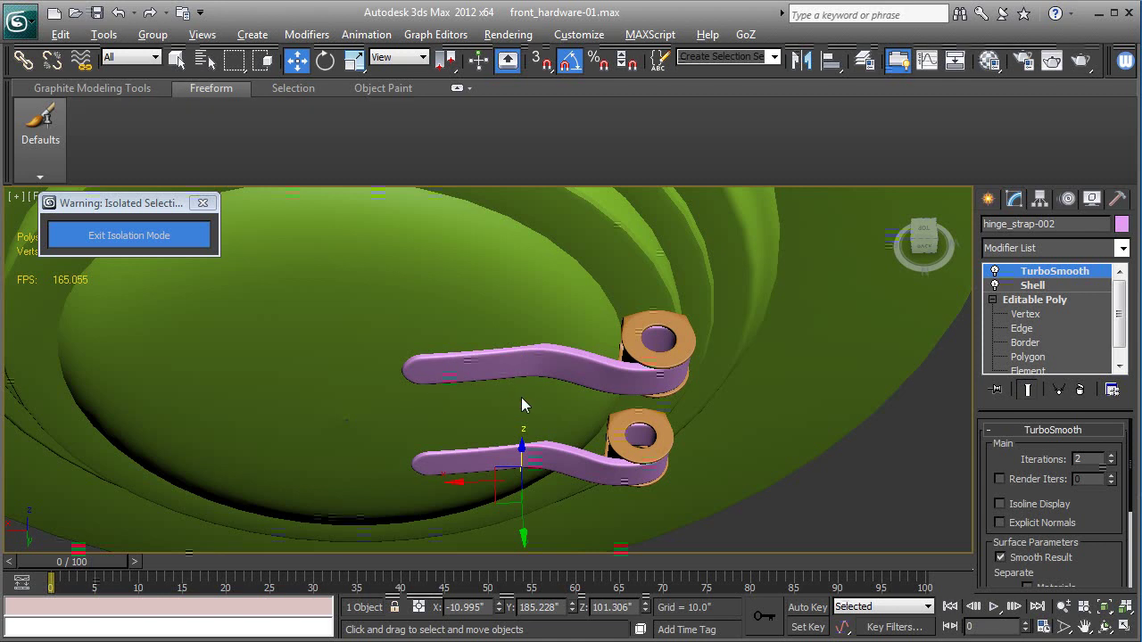
pyautogui.press('alt')
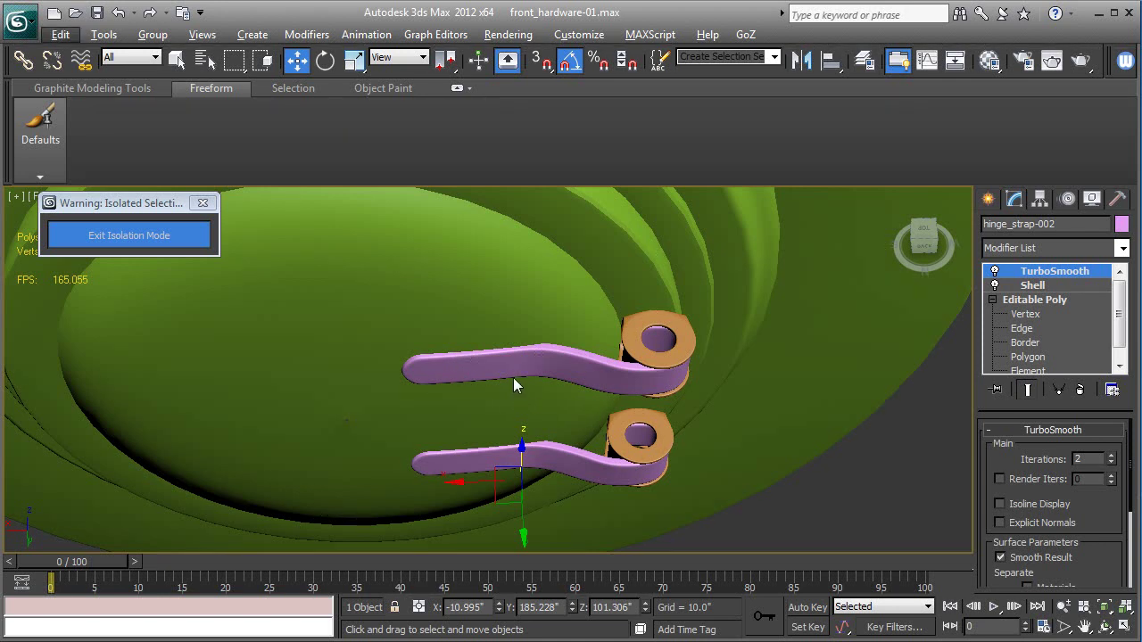
pyautogui.keyDown('alt'); pyautogui.moveTo(513, 377); pyautogui.dragTo(401, 385, button='middle'); pyautogui.keyUp('alt')
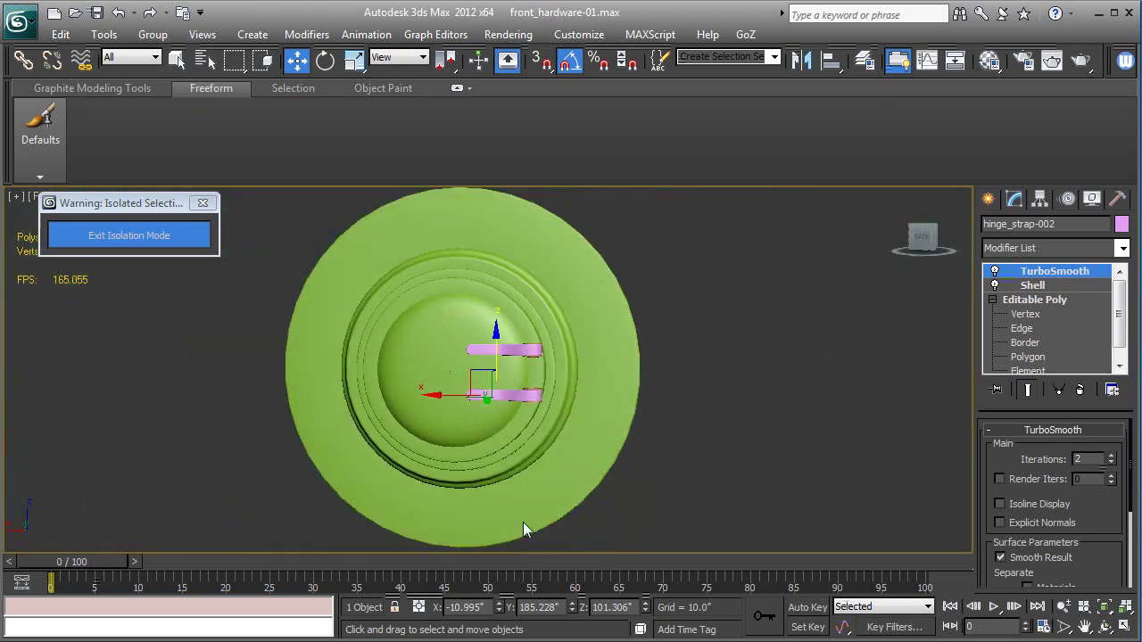